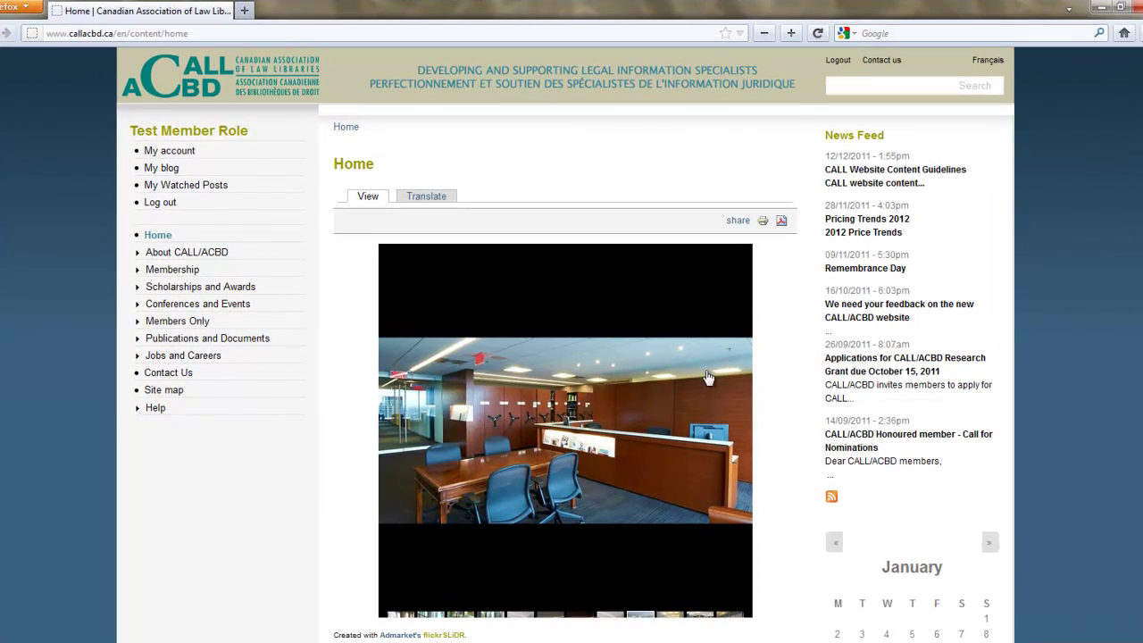
Open the Webinar Committee working site from the Committee and Group Working Sites list in the Members Only section.
left_click(207, 327)
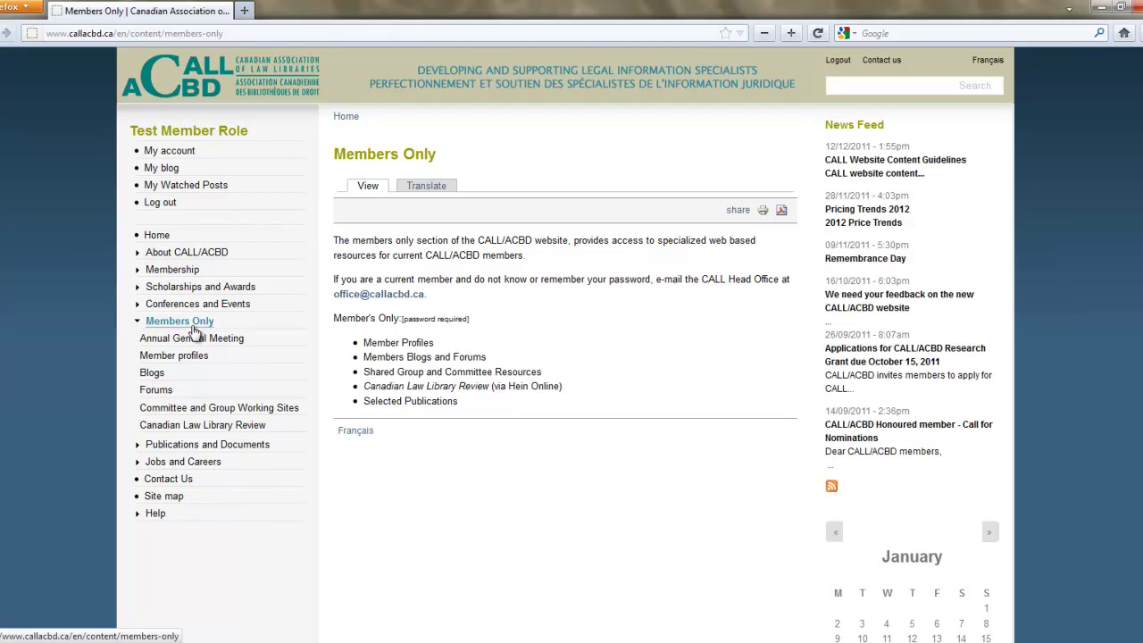
left_click(197, 408)
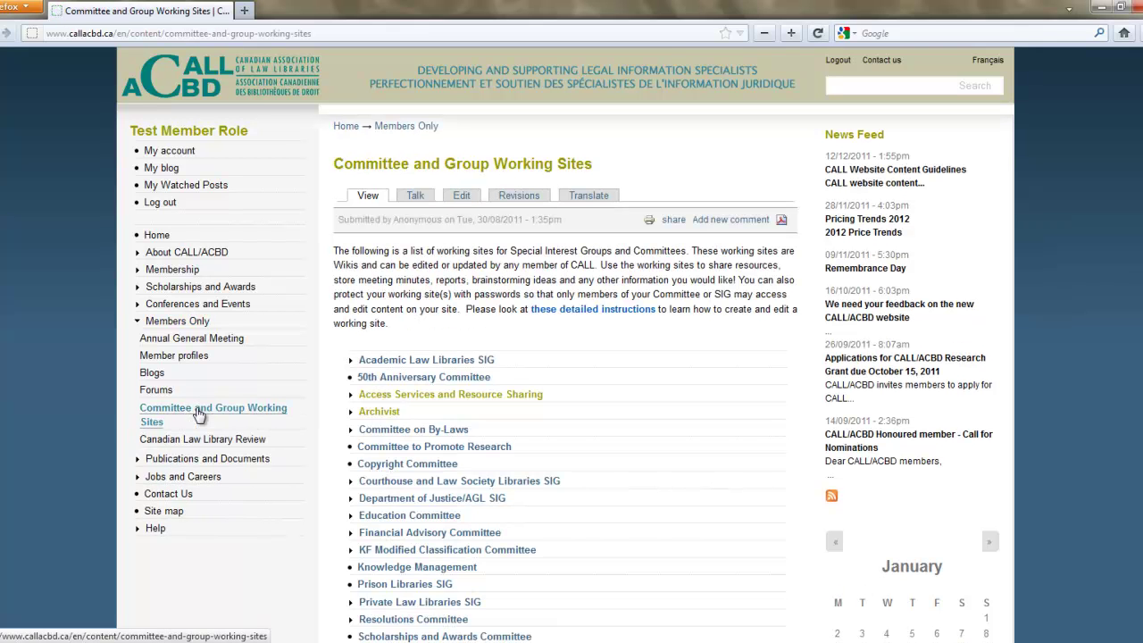
scroll(198, 415, "down", 2)
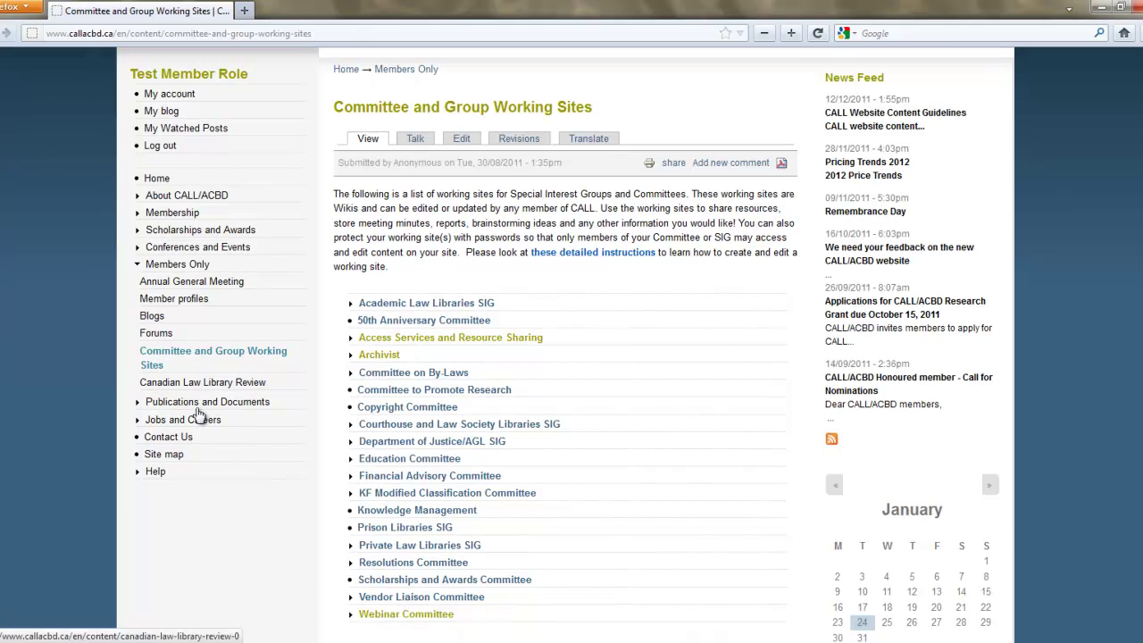
scroll(198, 413, "down", 1)
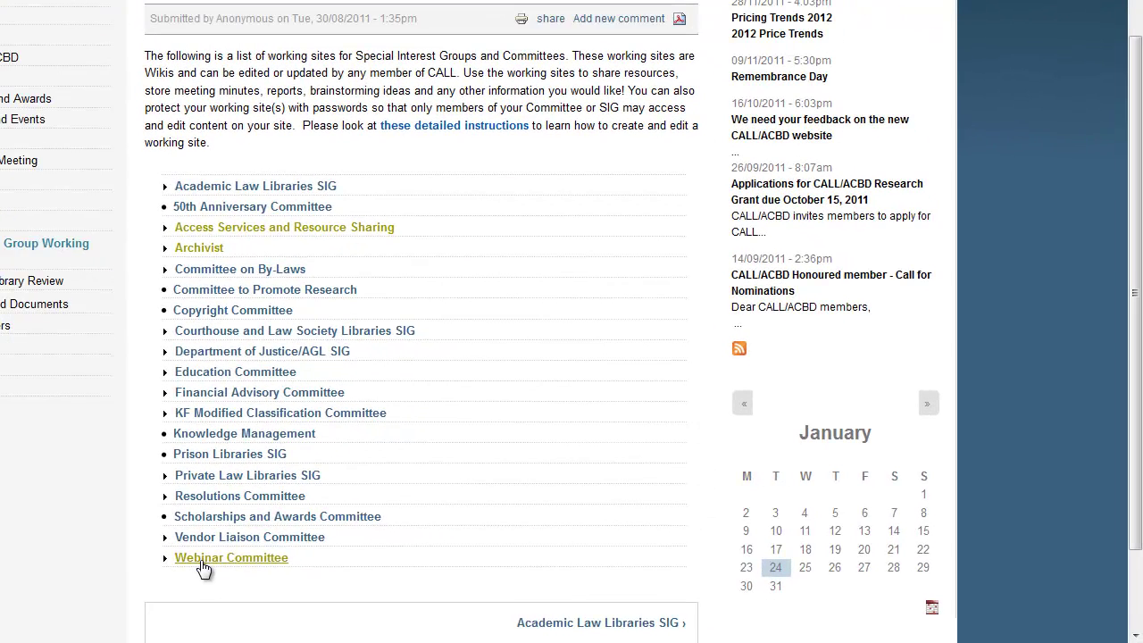
left_click(201, 559)
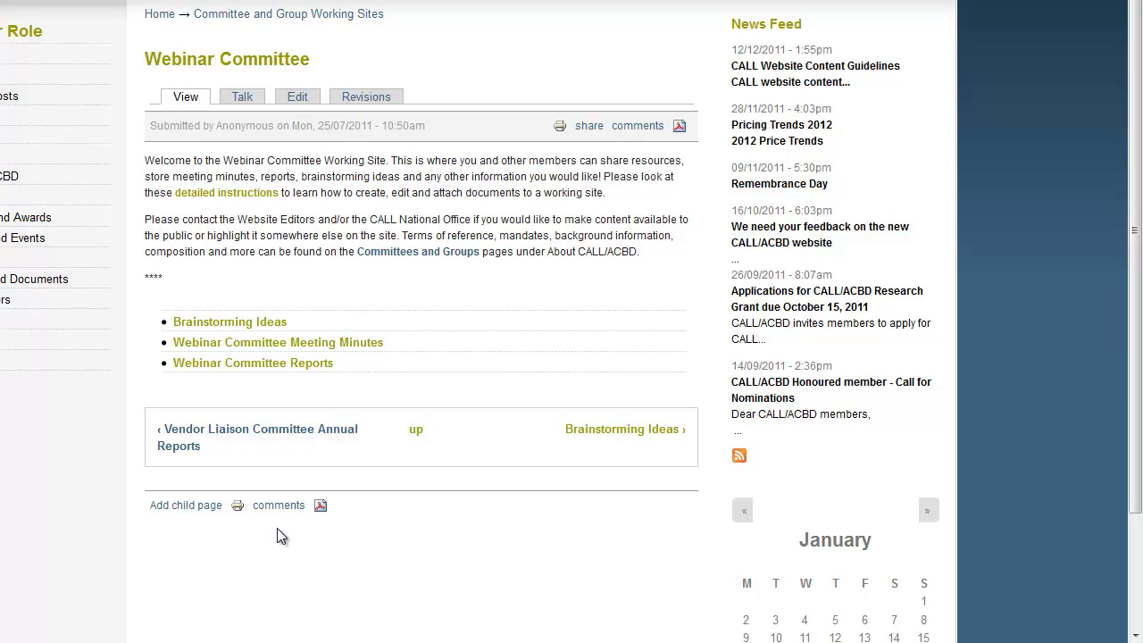
Review the Webinar Committee's Brainstorming Ideas, Meeting Minutes and Reports pages, and return to the committee's main page.
left_click(262, 327)
scroll(104, 437, "down", 3)
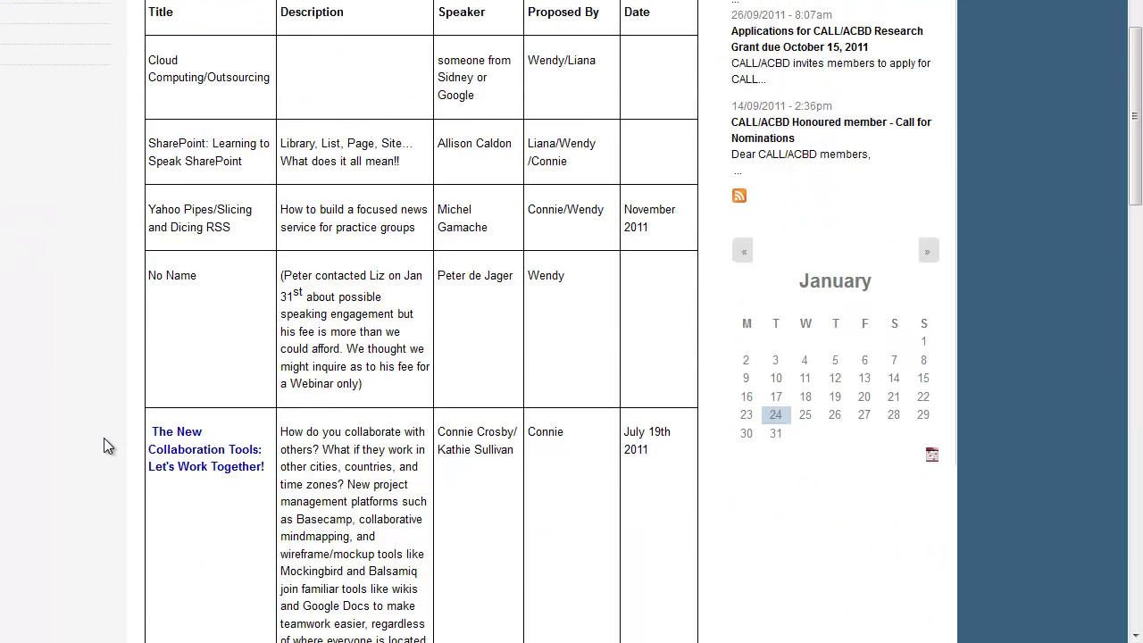
scroll(105, 439, "down", 10)
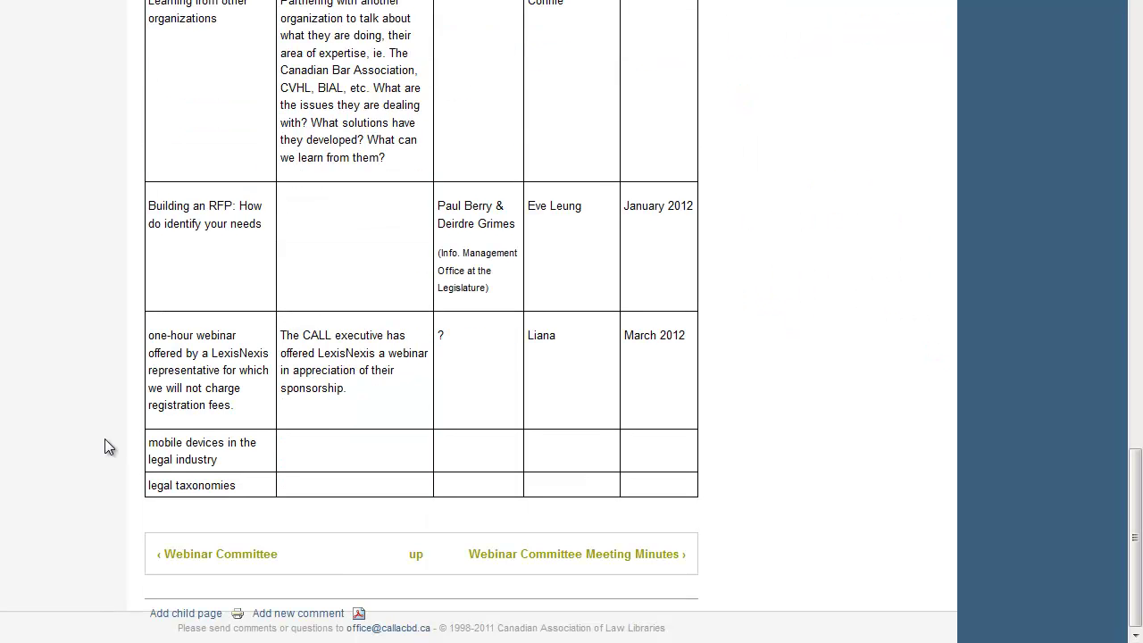
left_click(520, 556)
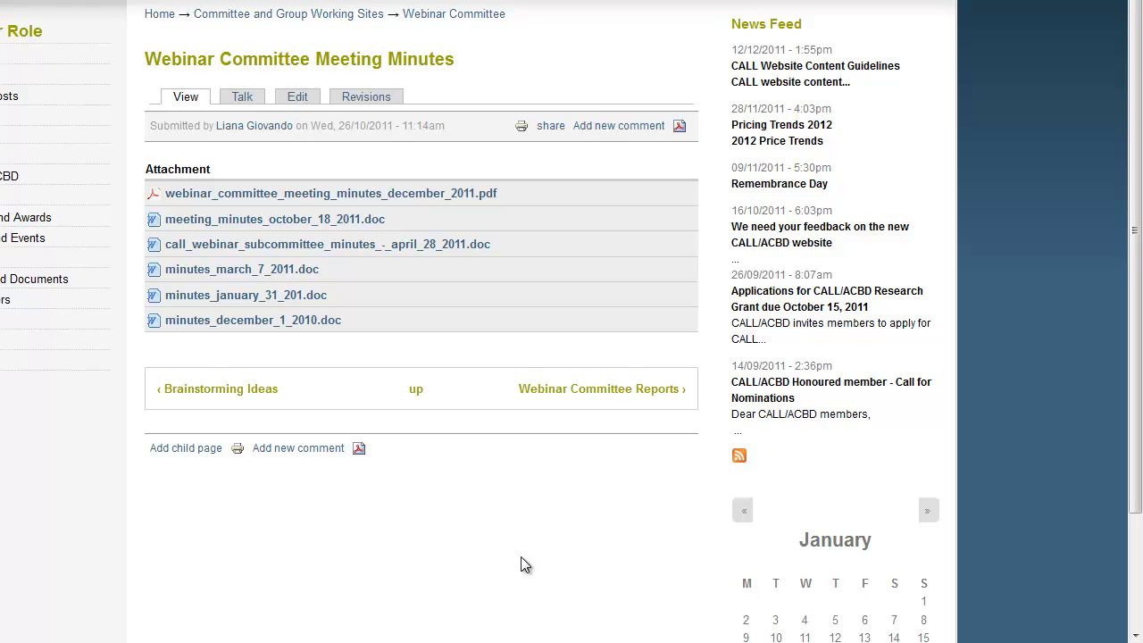
left_click(627, 390)
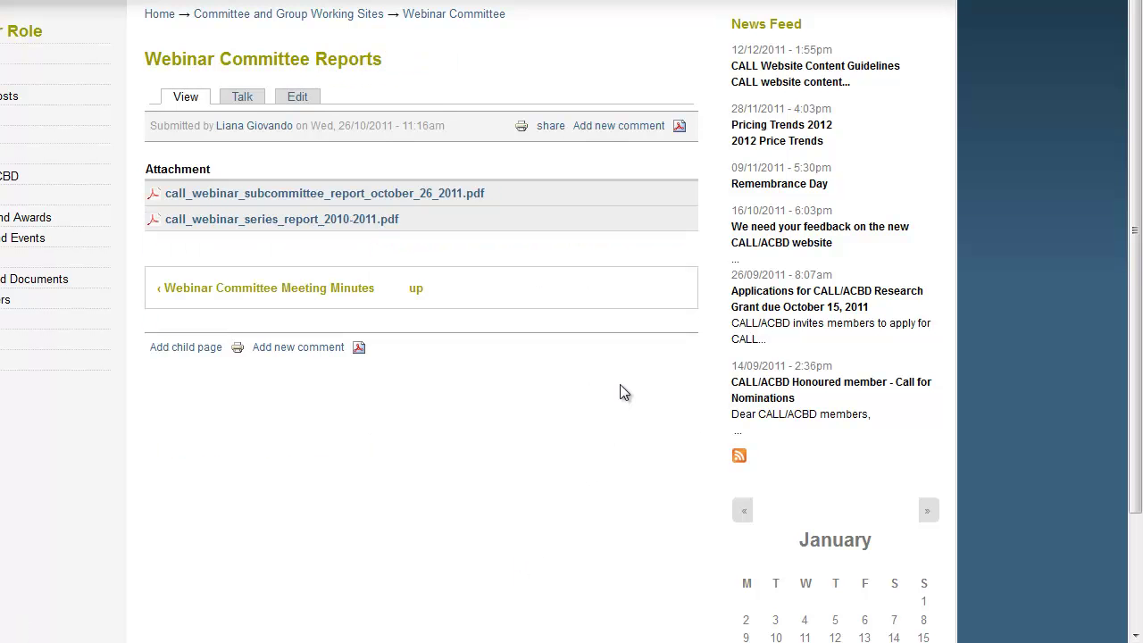
left_click(417, 288)
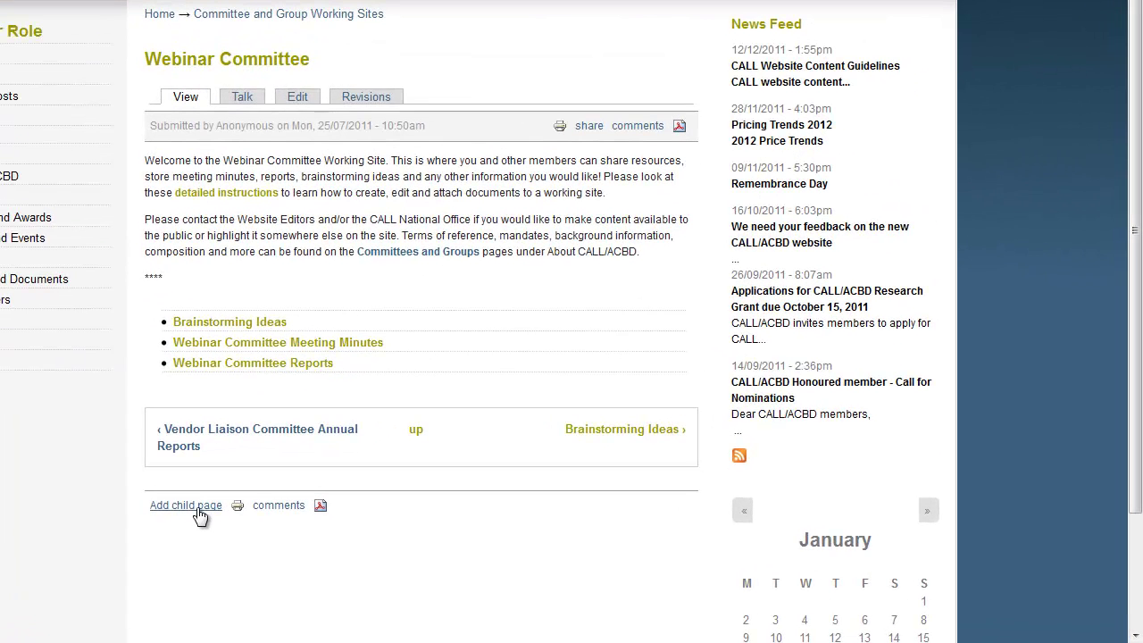
Start a child page under Webinar Committee titled "New Webinar Committee Page" with the language set to Language neutral.
left_click(198, 508)
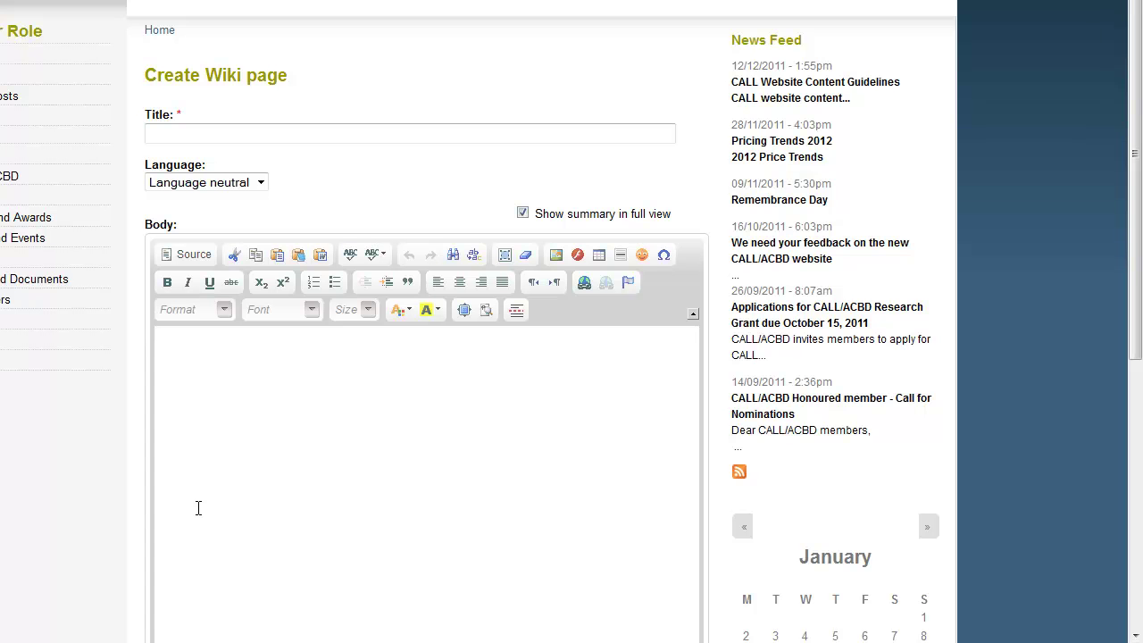
scroll(199, 508, "down", 2)
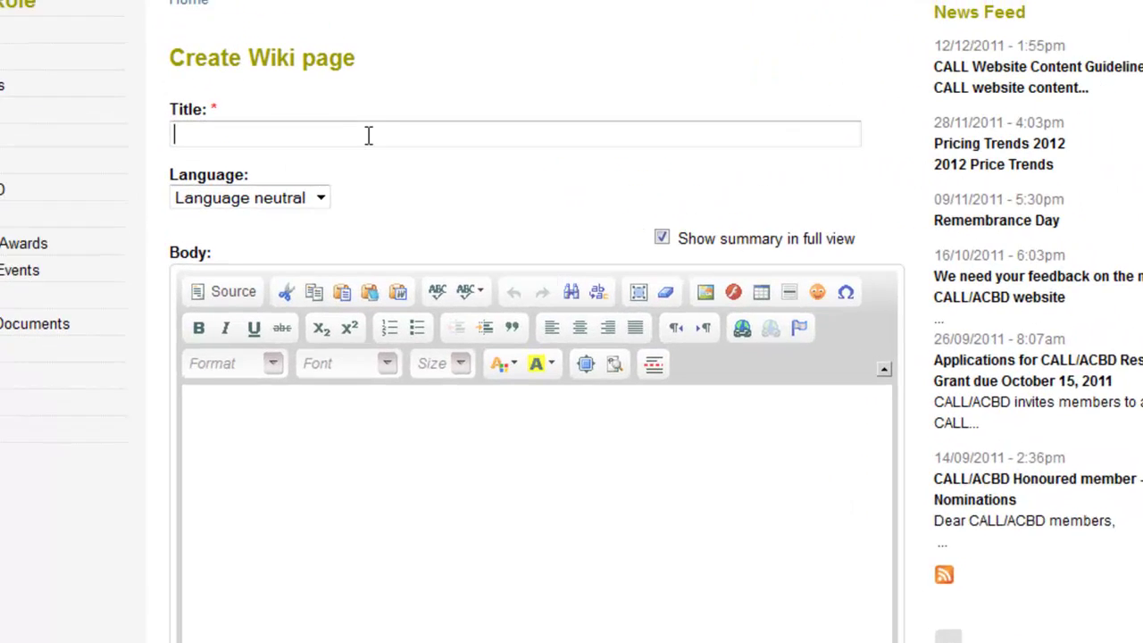
type("New Webinar Committee Page")
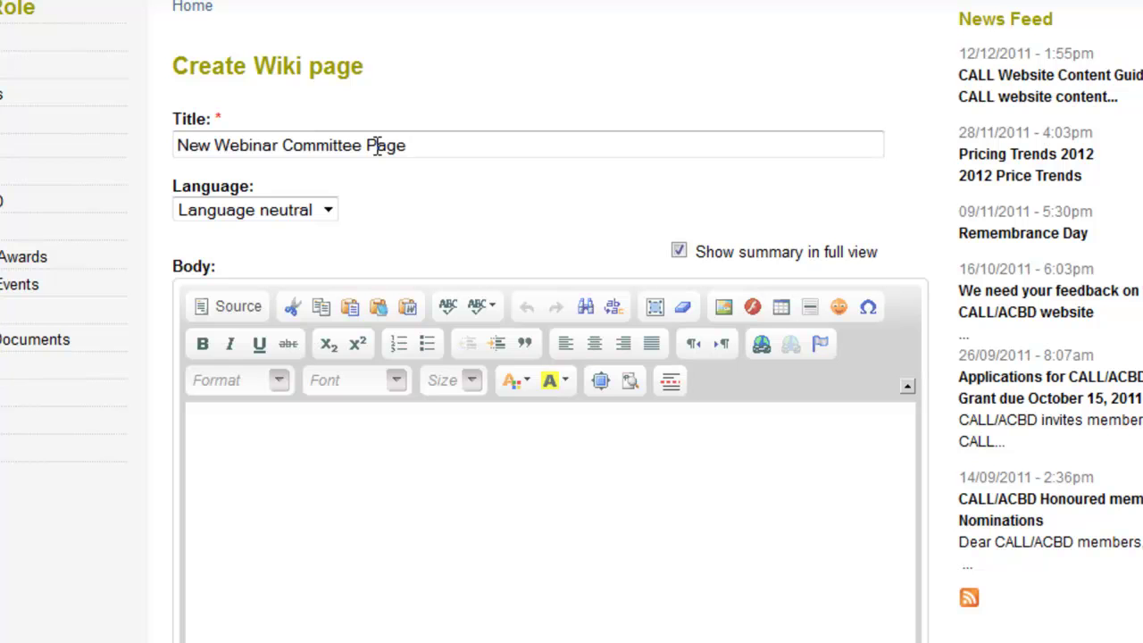
key("Tab")
key("alt+Down")
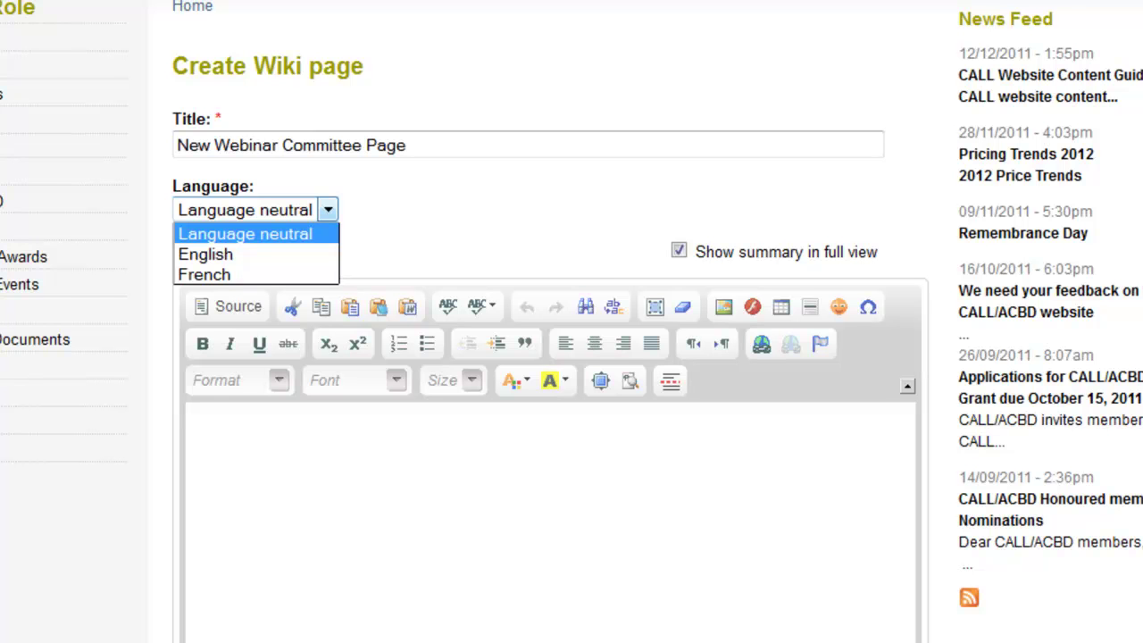
left_click(335, 233)
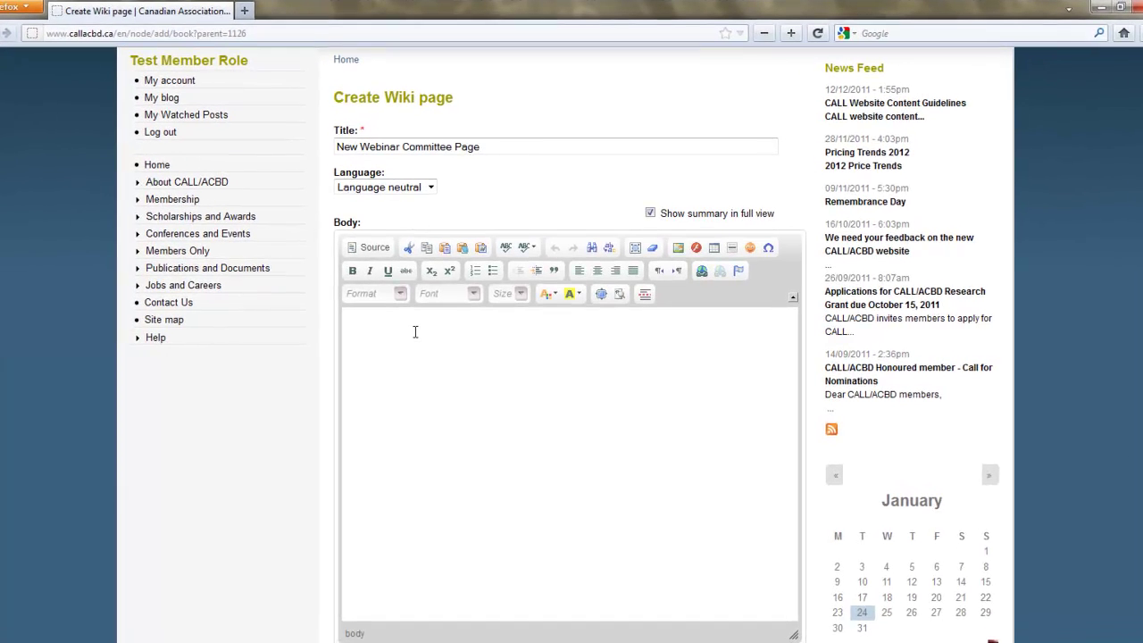
Enter "New Test Page" as the body text of the wiki page.
left_click(414, 331)
type("New ")
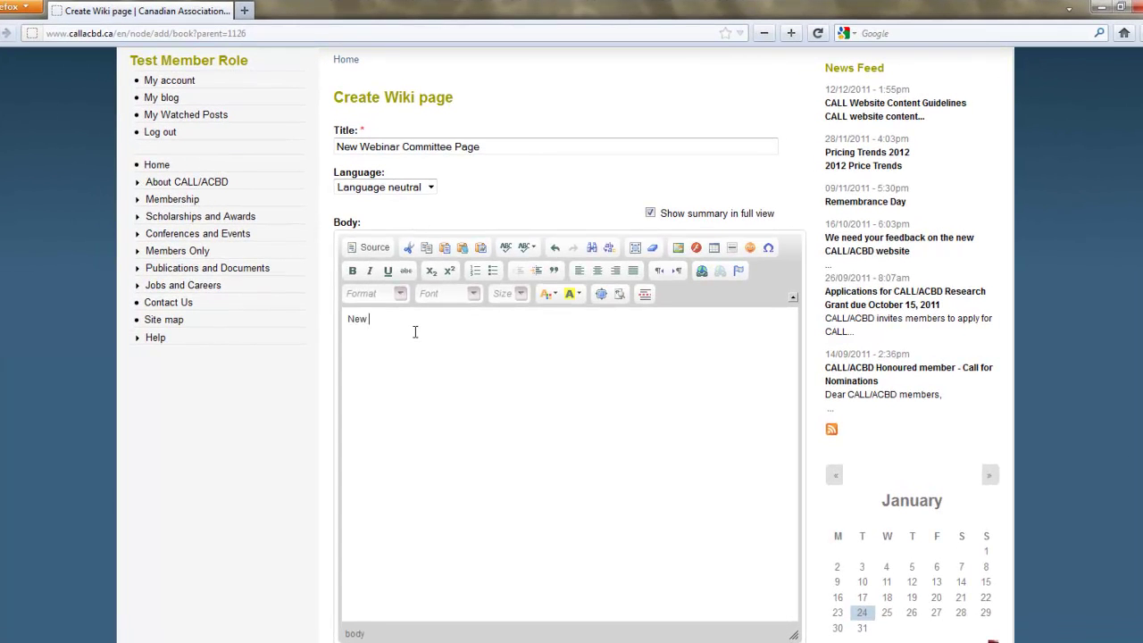
type("Test Page")
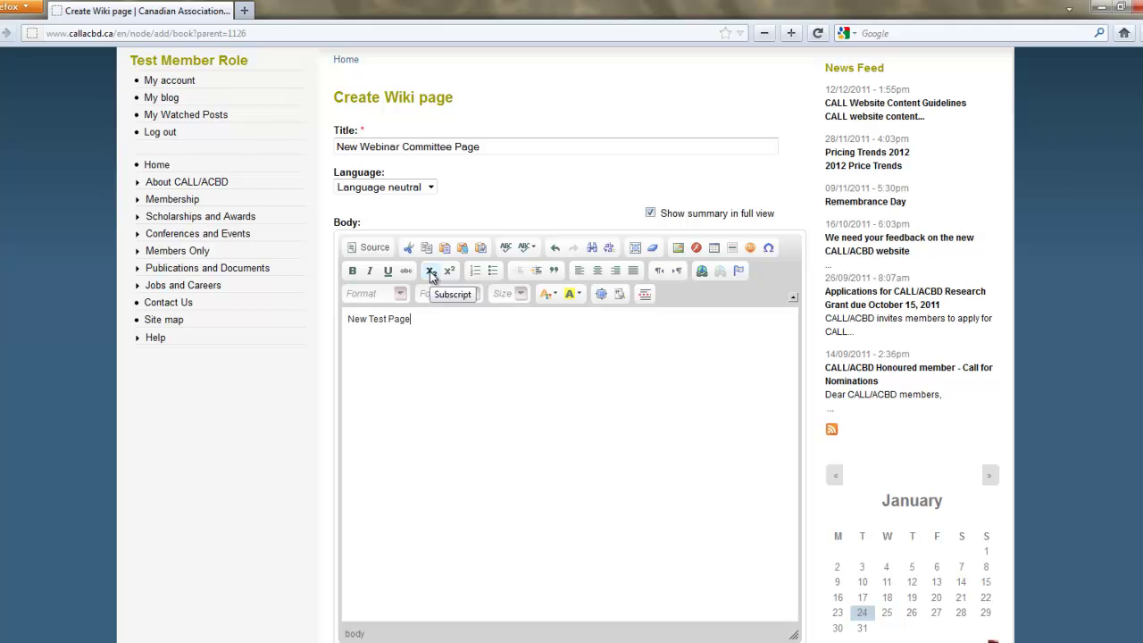
Expand the password protection settings of the new wiki page.
scroll(644, 287, "down", 2)
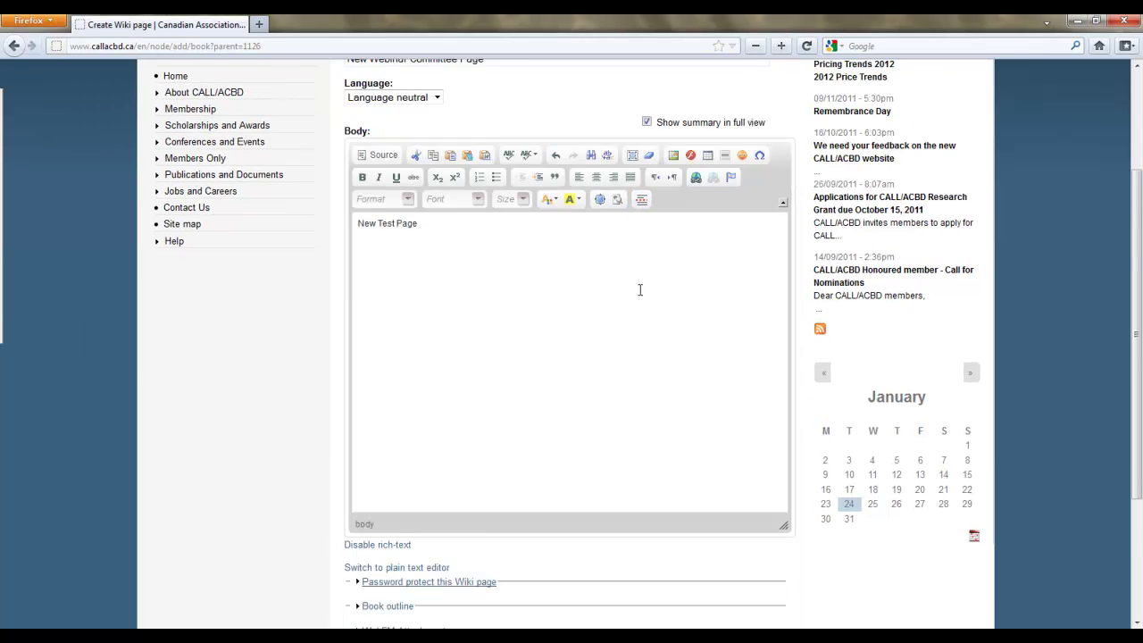
scroll(641, 288, "down", 2)
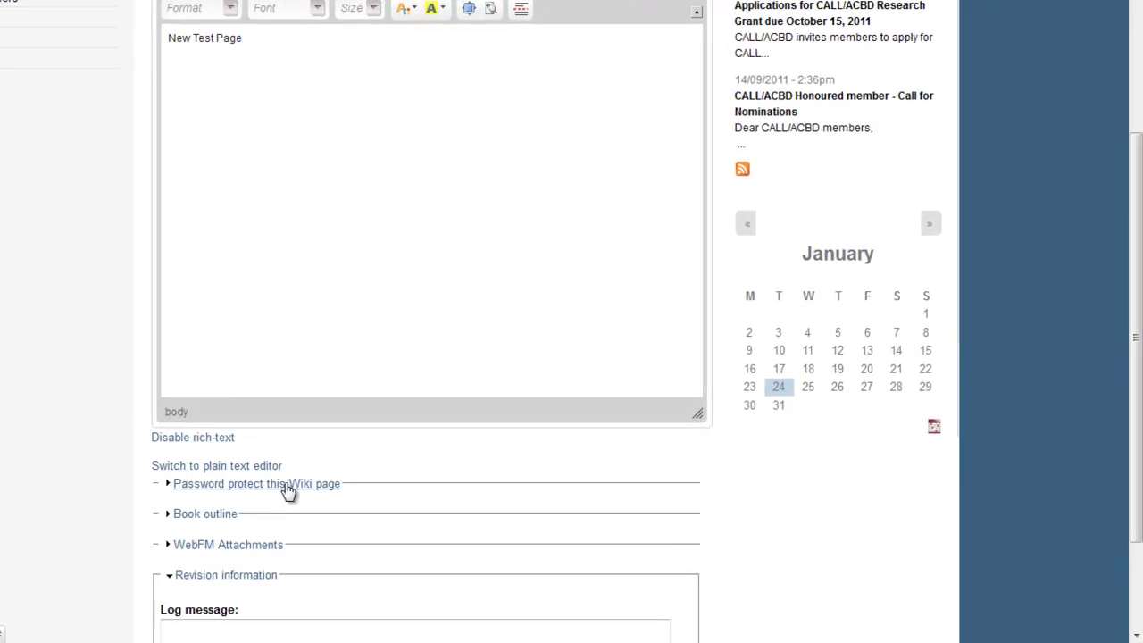
left_click(452, 509)
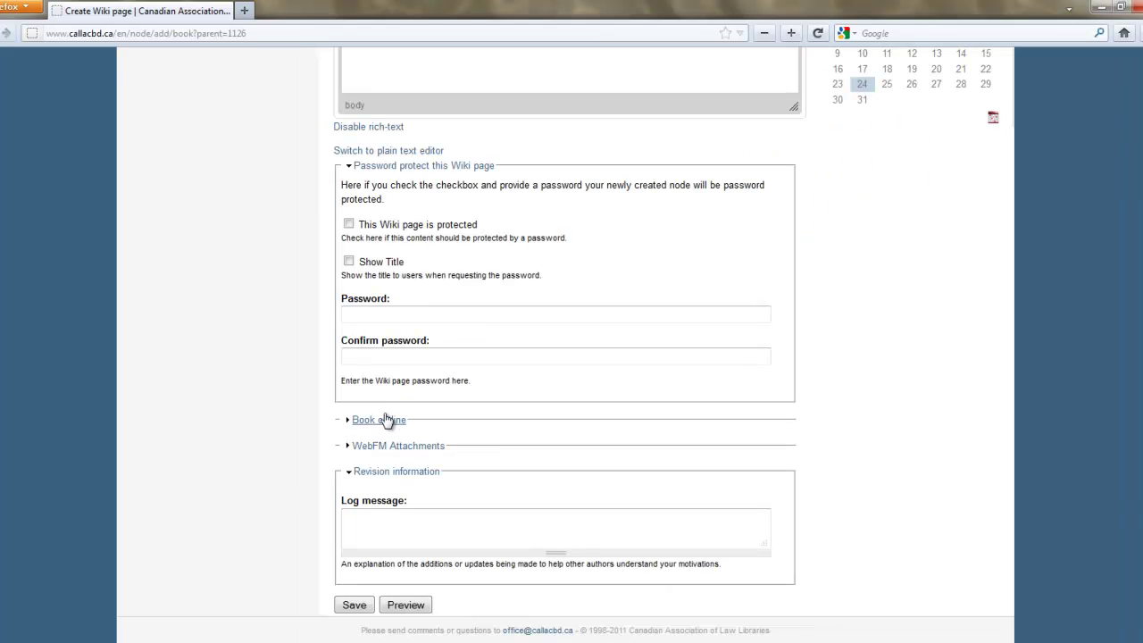
Expand the book outline settings and set the page's parent item to Brainstorming Ideas.
left_click(378, 420)
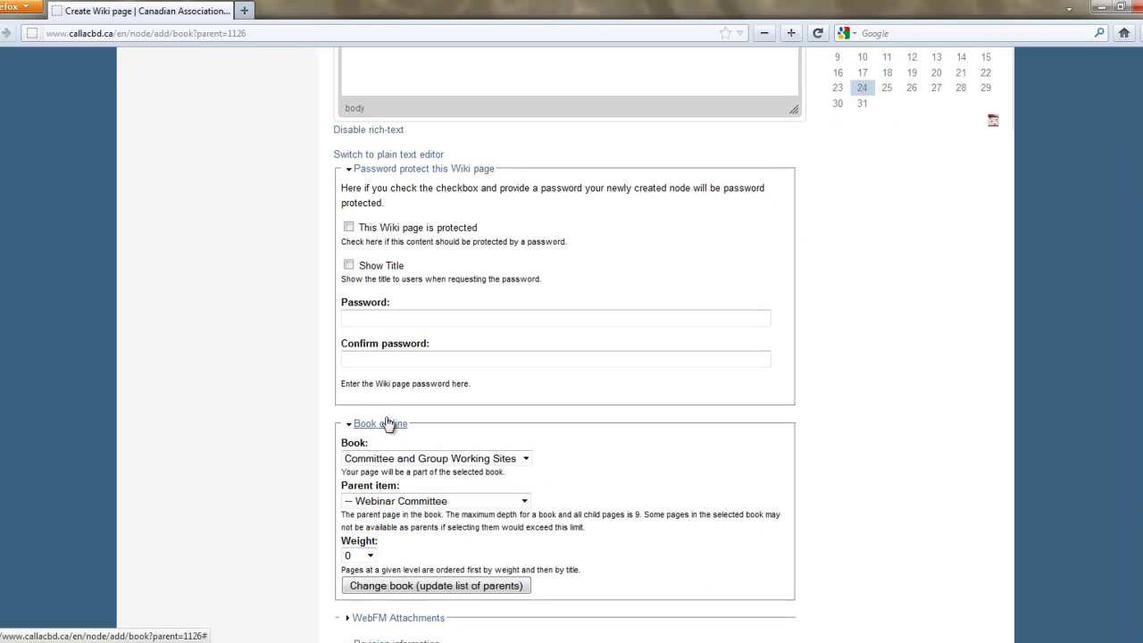
left_click(524, 502)
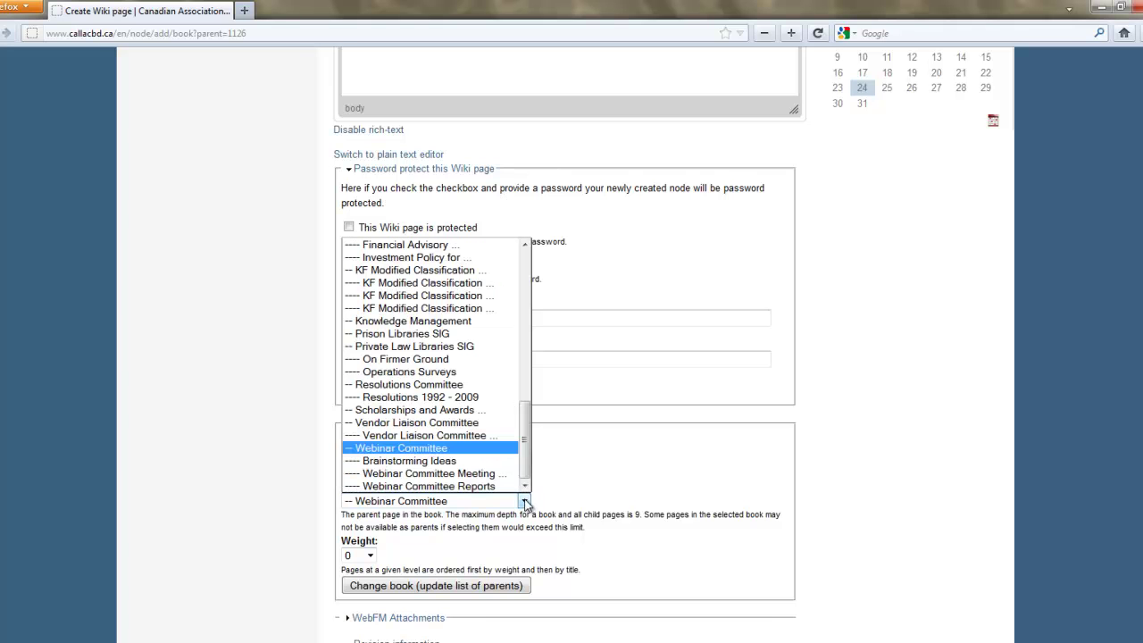
left_click(525, 503)
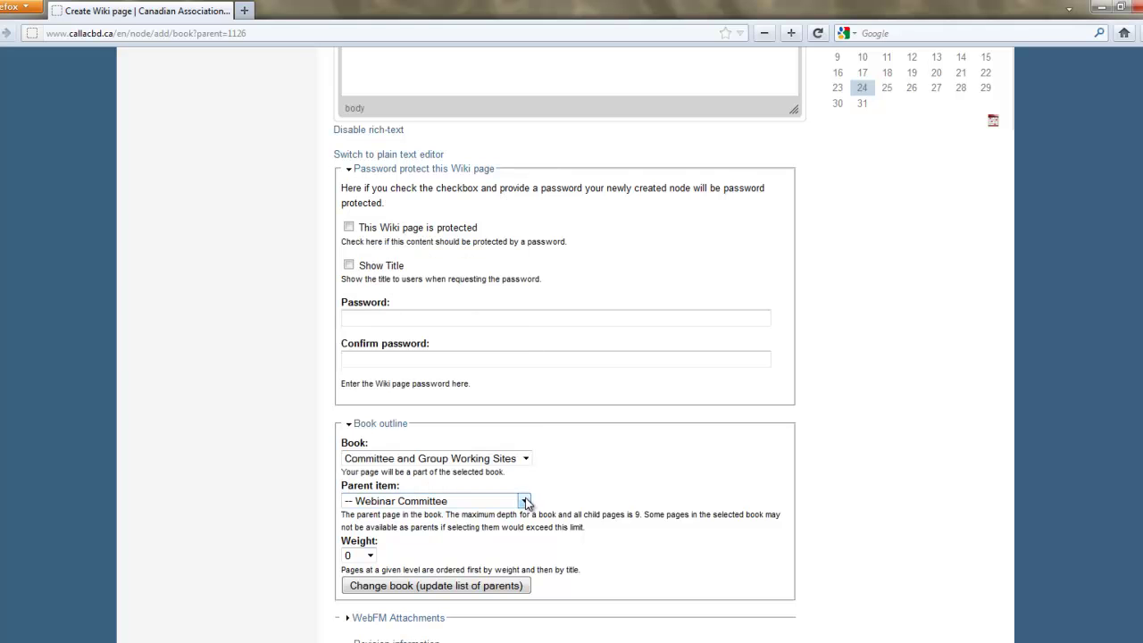
left_click(525, 502)
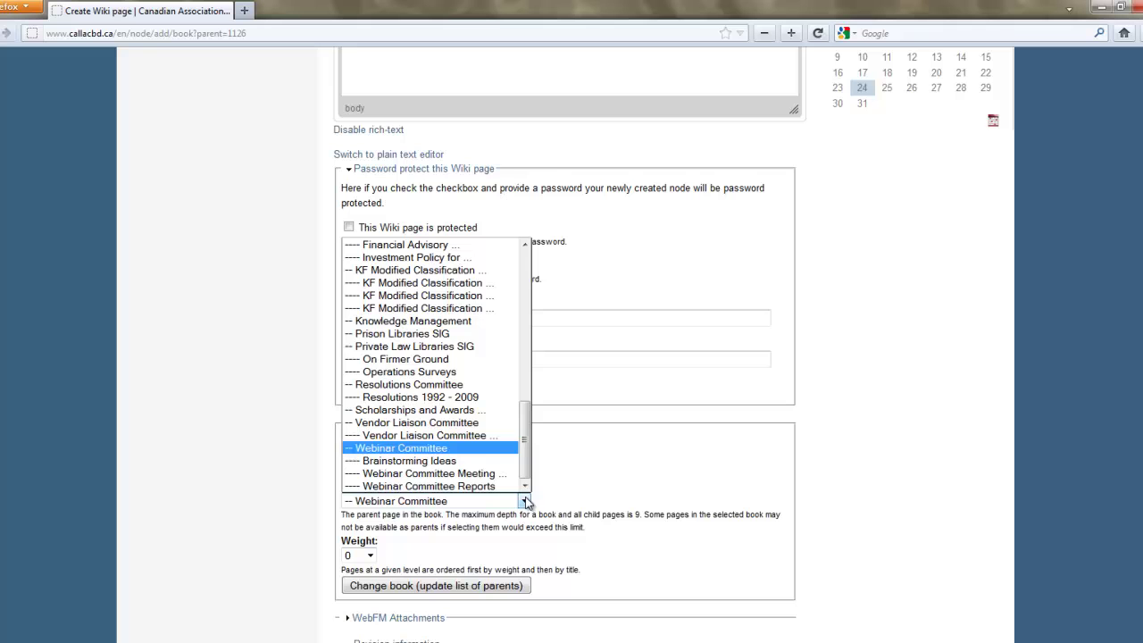
left_click(489, 461)
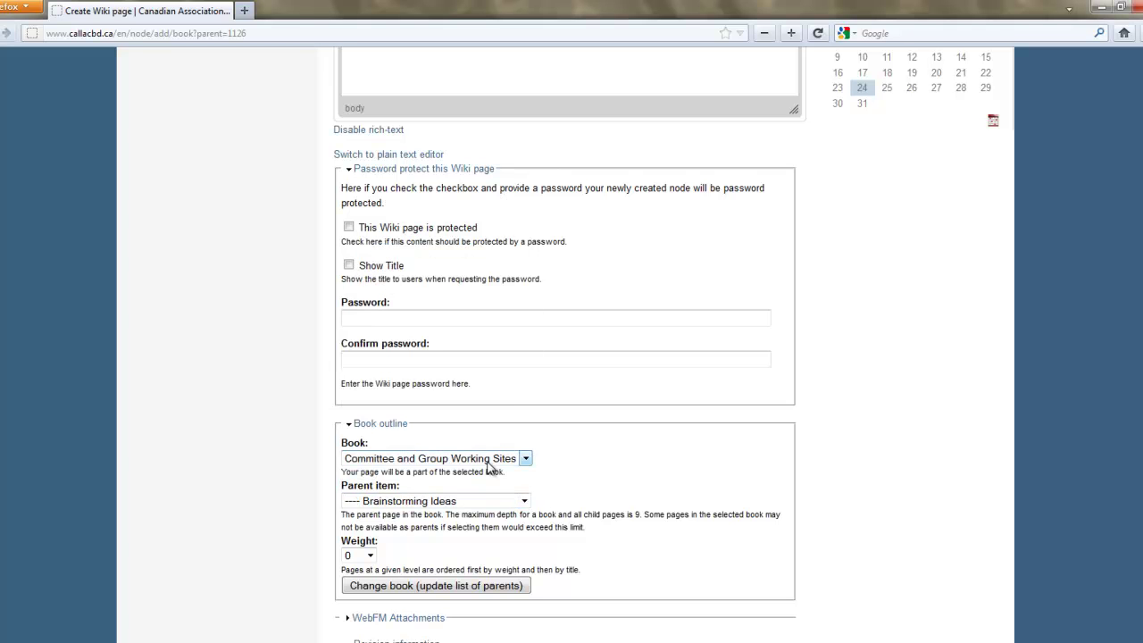
Expand the WebFM attachments and browse to the Webinar Committee folder under Members_Only / Committee and Group Working Sites.
scroll(489, 465, "down", 2)
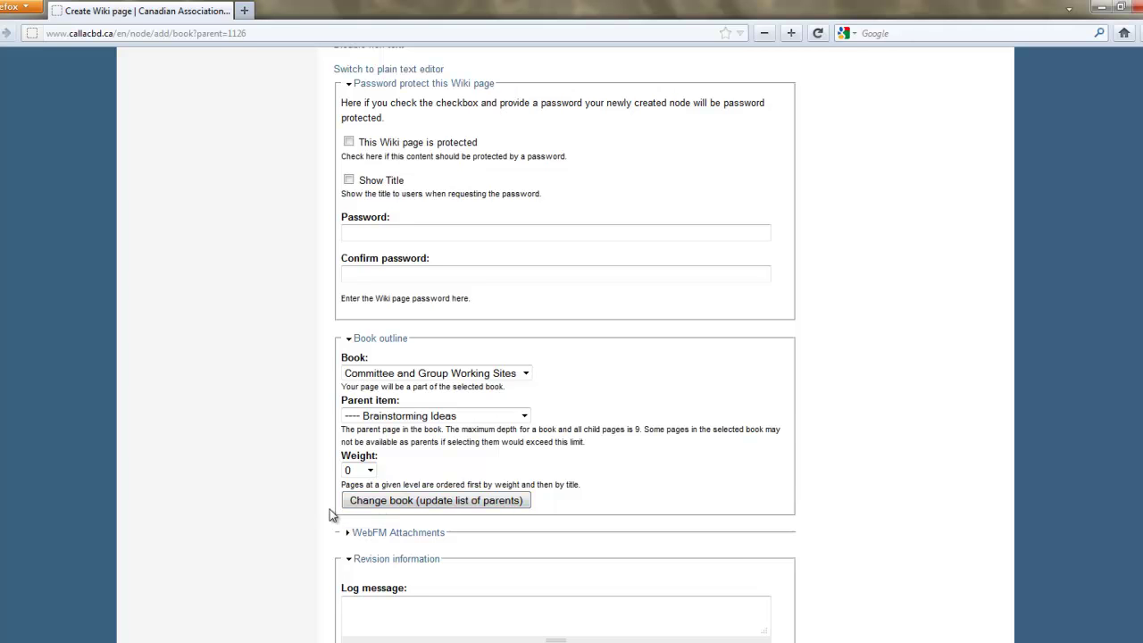
scroll(313, 512, "down", 2)
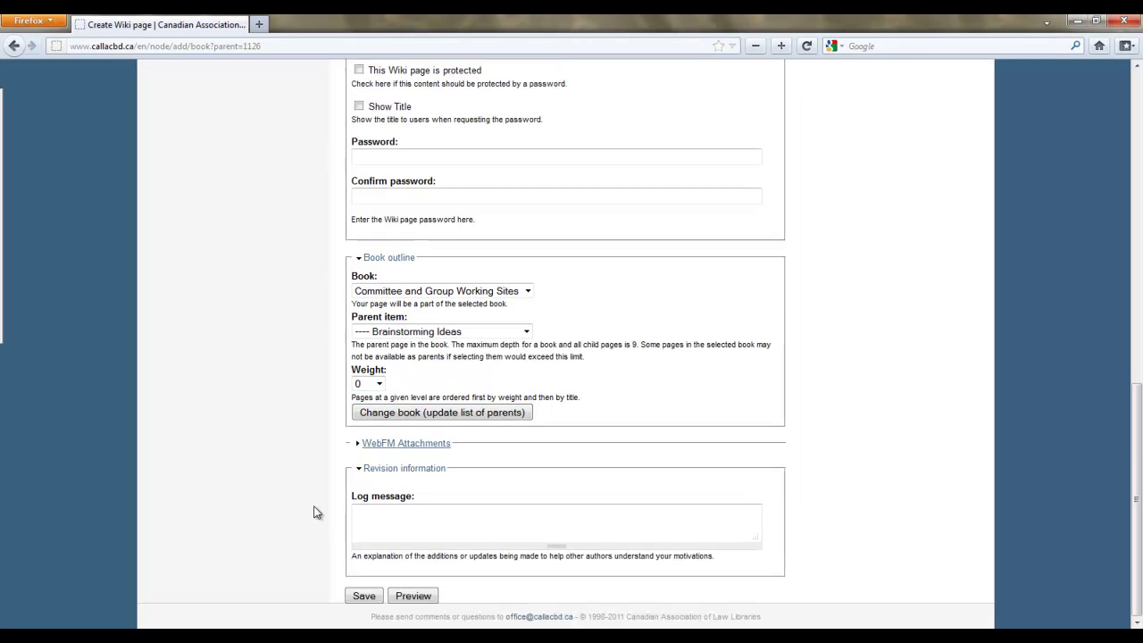
left_click(400, 445)
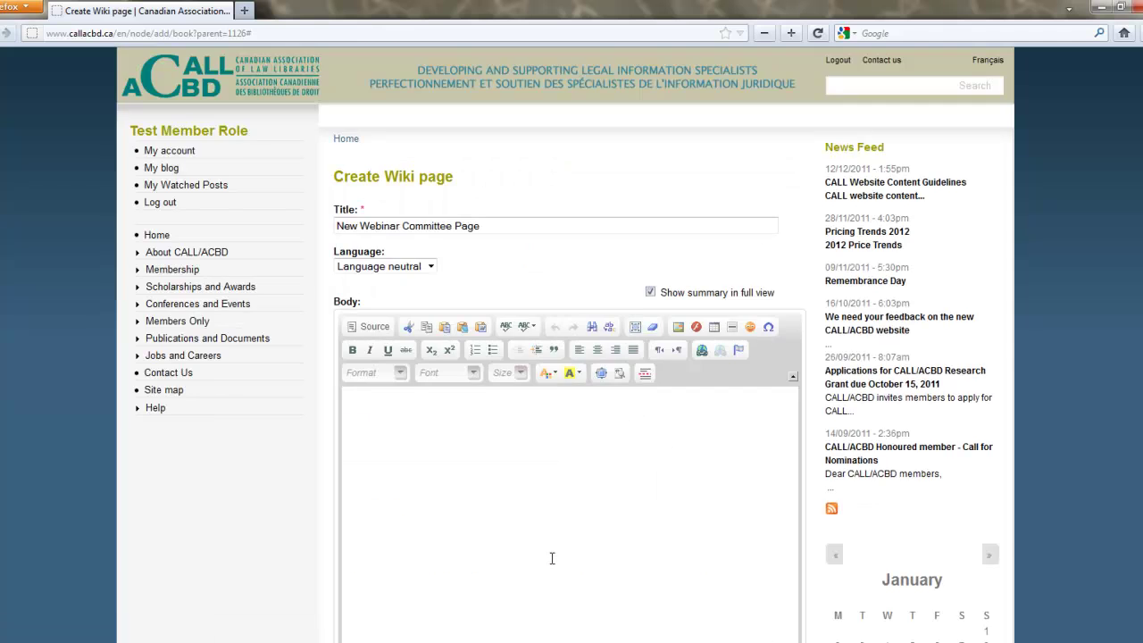
scroll(530, 554, "down", 12)
scroll(530, 555, "down", 10)
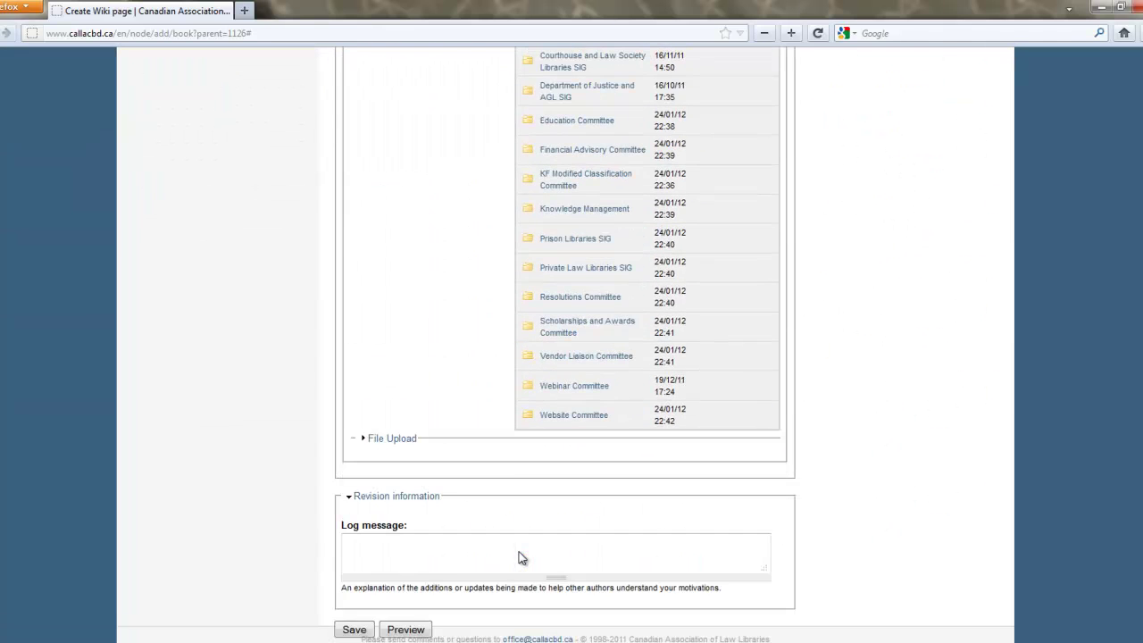
scroll(498, 534, "down", 3)
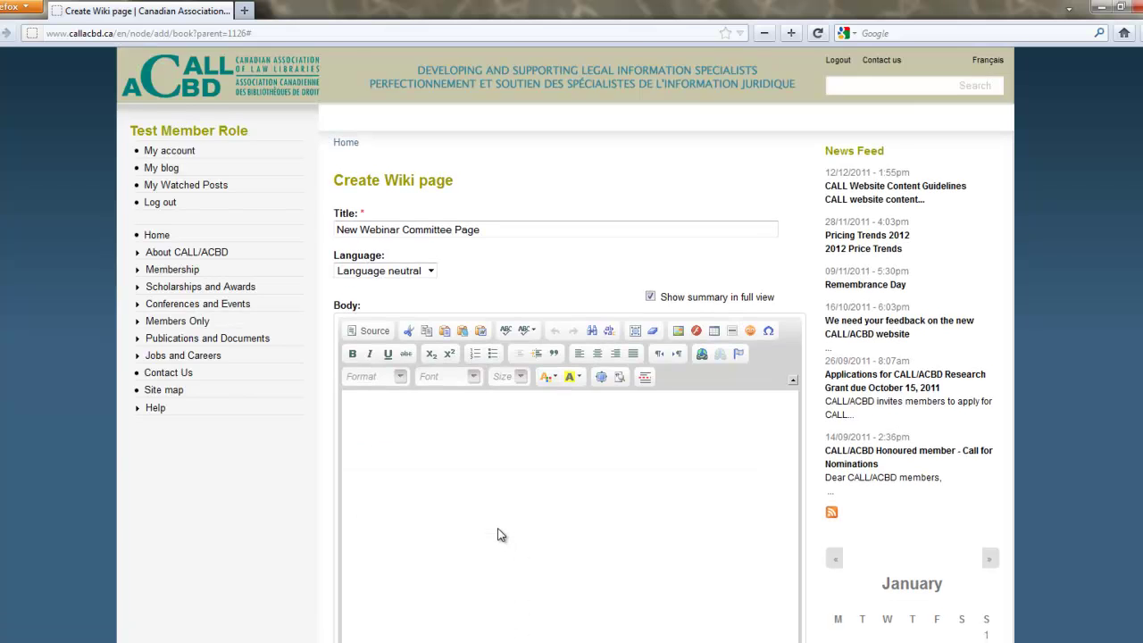
scroll(498, 534, "down", 8)
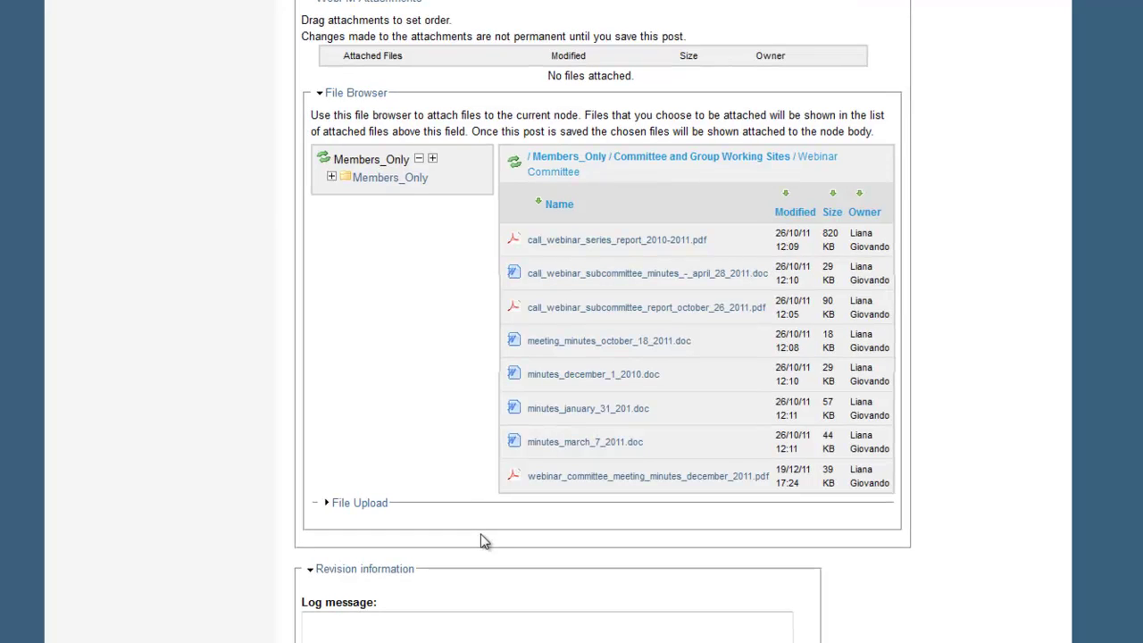
scroll(481, 541, "down", 2)
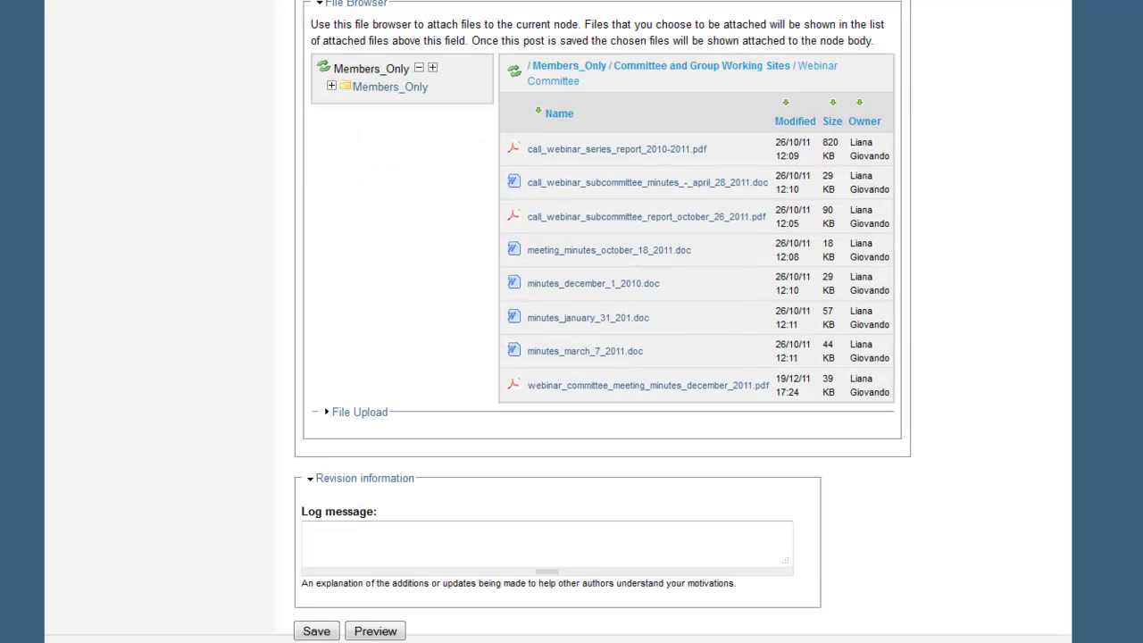
Upload the PDF "CALL Webinar Subcommittee Report, October 26, 2011" to the Webinar Committee folder and attach webinar_committee_meeting_minutes_december_2011.pdf to the wiki page.
left_click(360, 412)
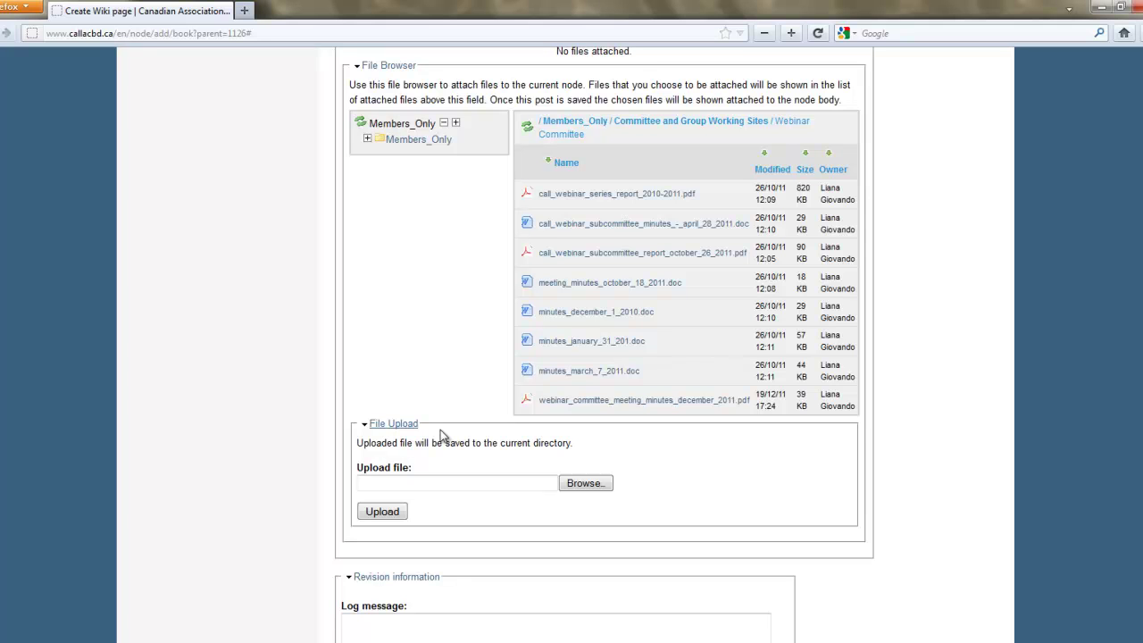
left_click(578, 486)
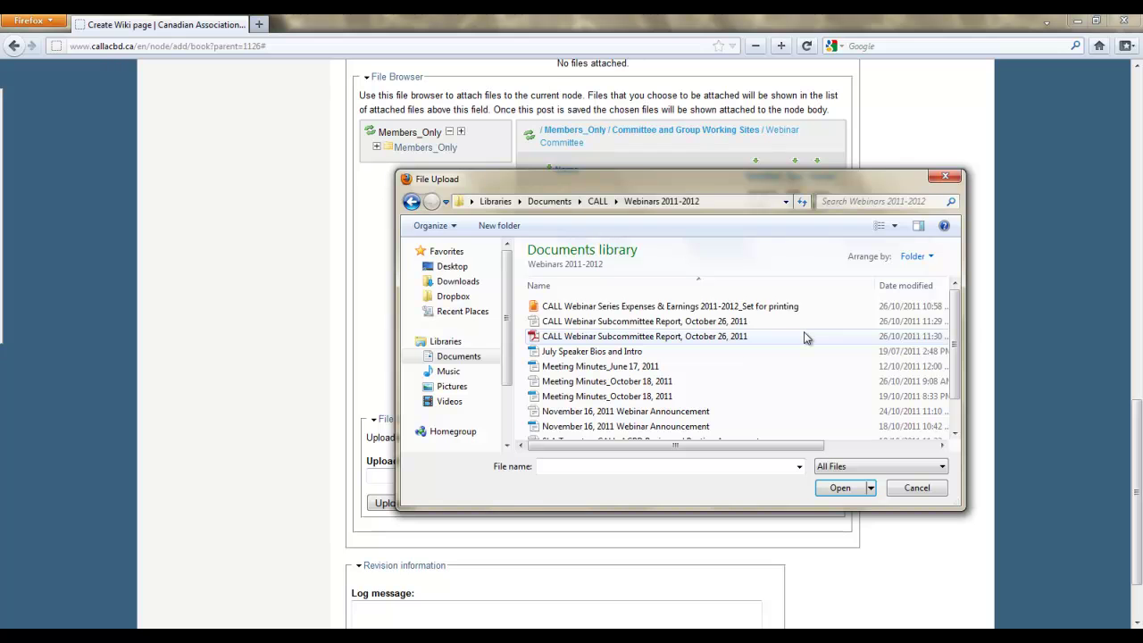
left_click(804, 336)
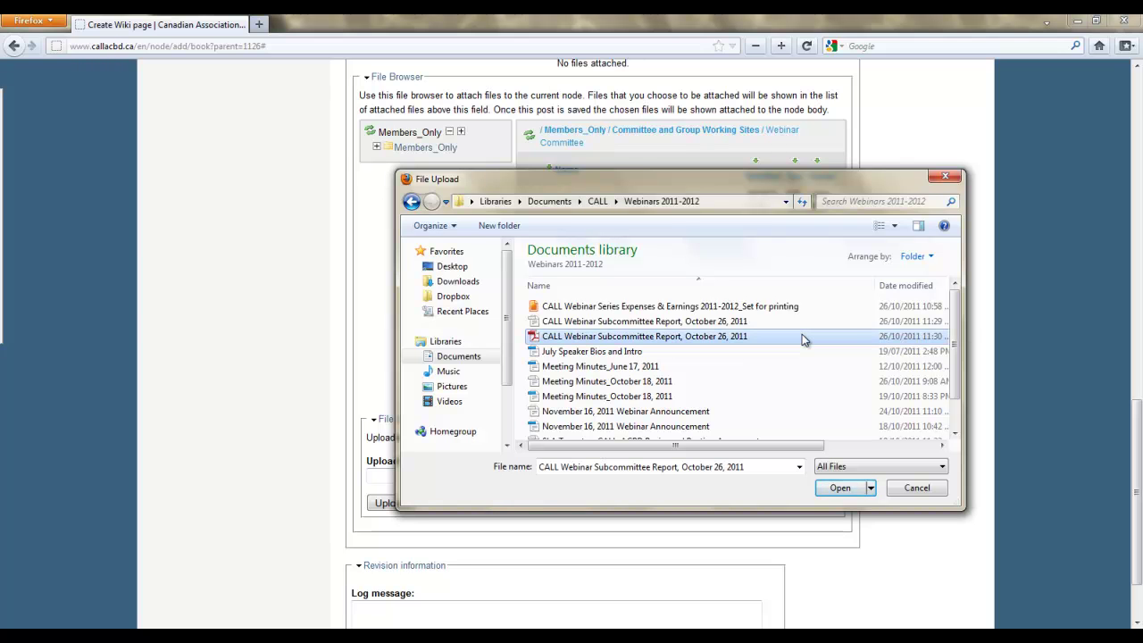
left_click(857, 494)
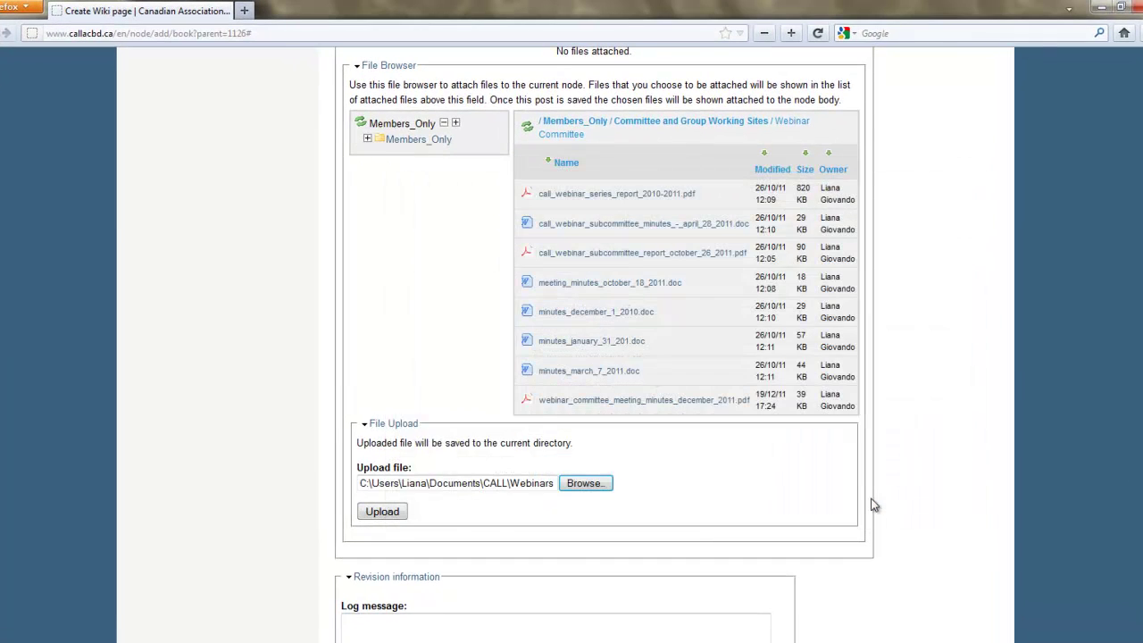
left_click(394, 514)
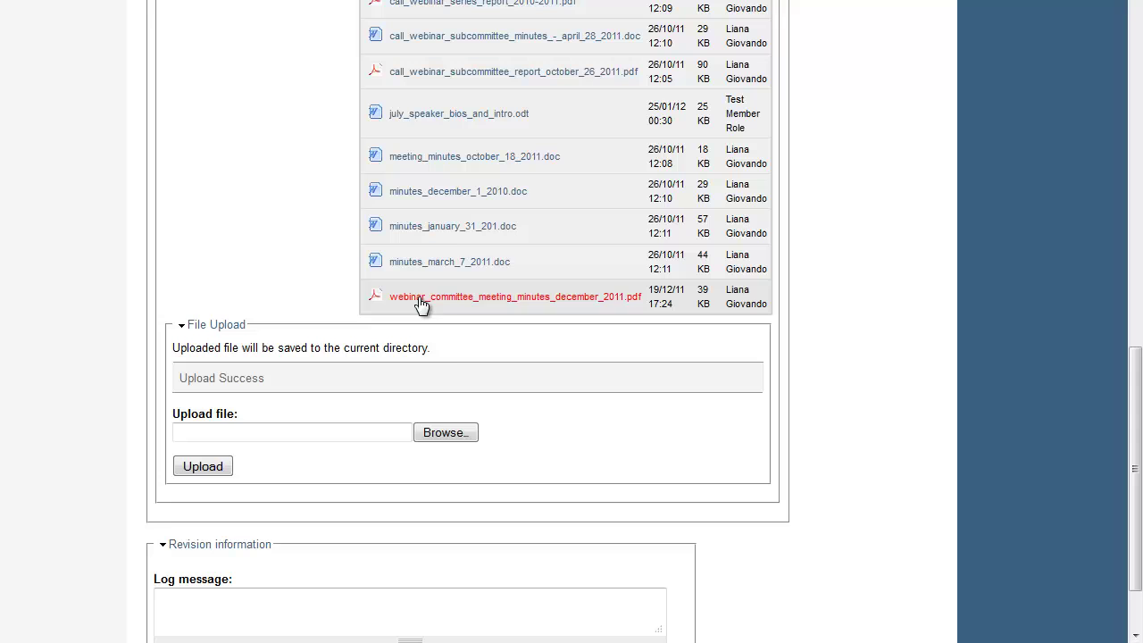
right_click(565, 354)
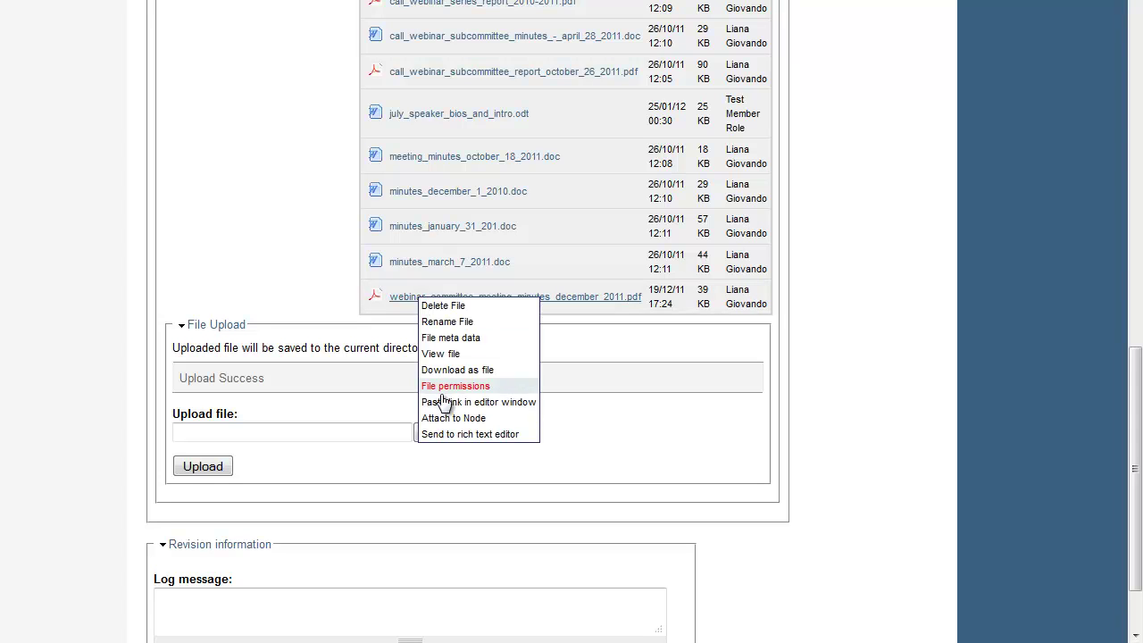
left_click(452, 423)
Add "Webinar Committee Minutes" below the body text and link it to webinar_committee_meeting_minutes_december_2011.pdf in the server's Webinar Committee folder.
scroll(679, 485, "up", 5)
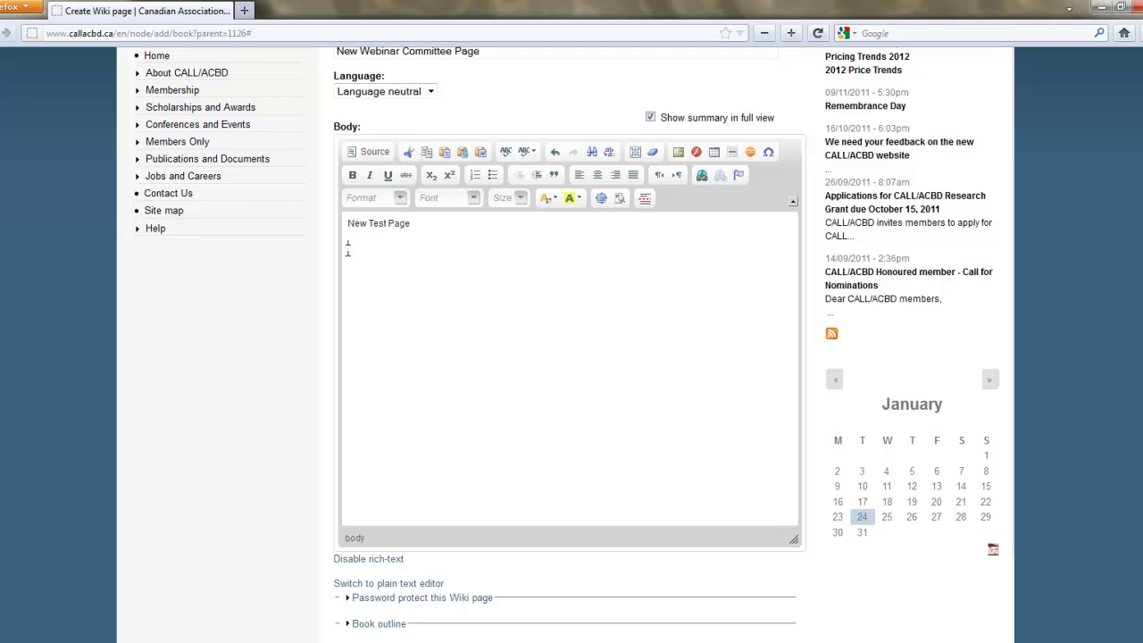
type("Webinar Committee Minutes")
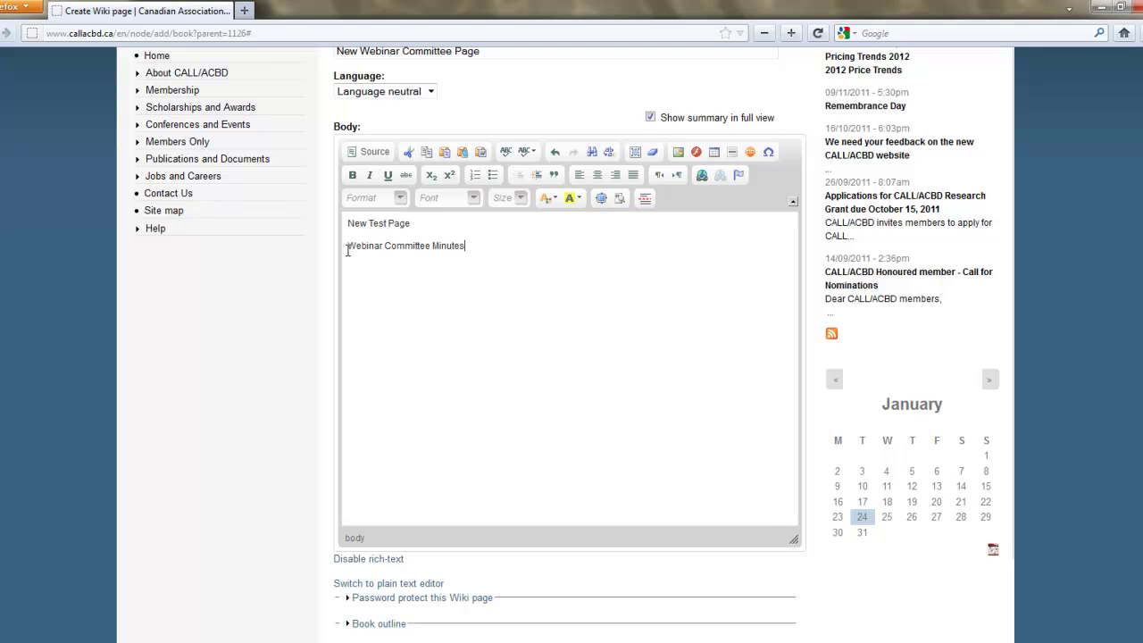
left_click_drag(349, 244, 465, 252)
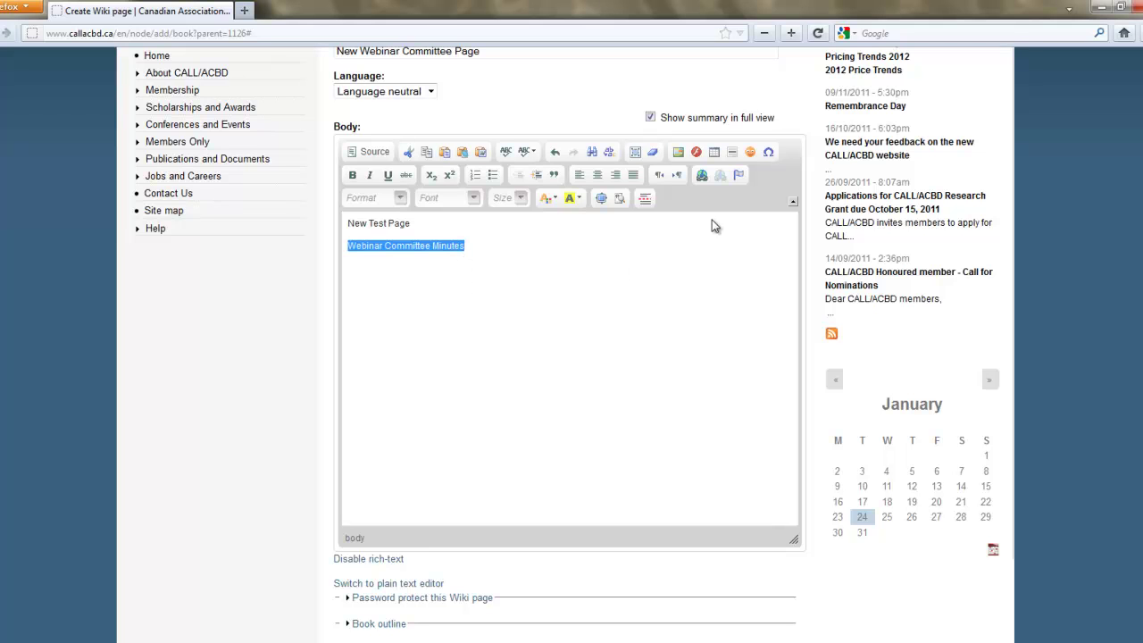
left_click(702, 176)
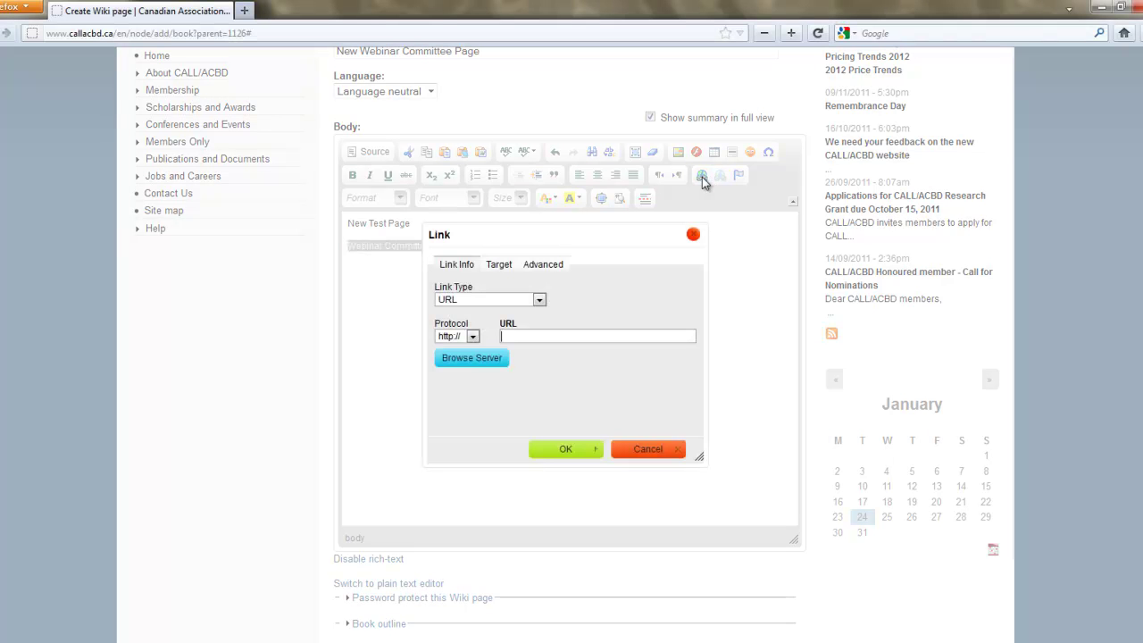
left_click(490, 357)
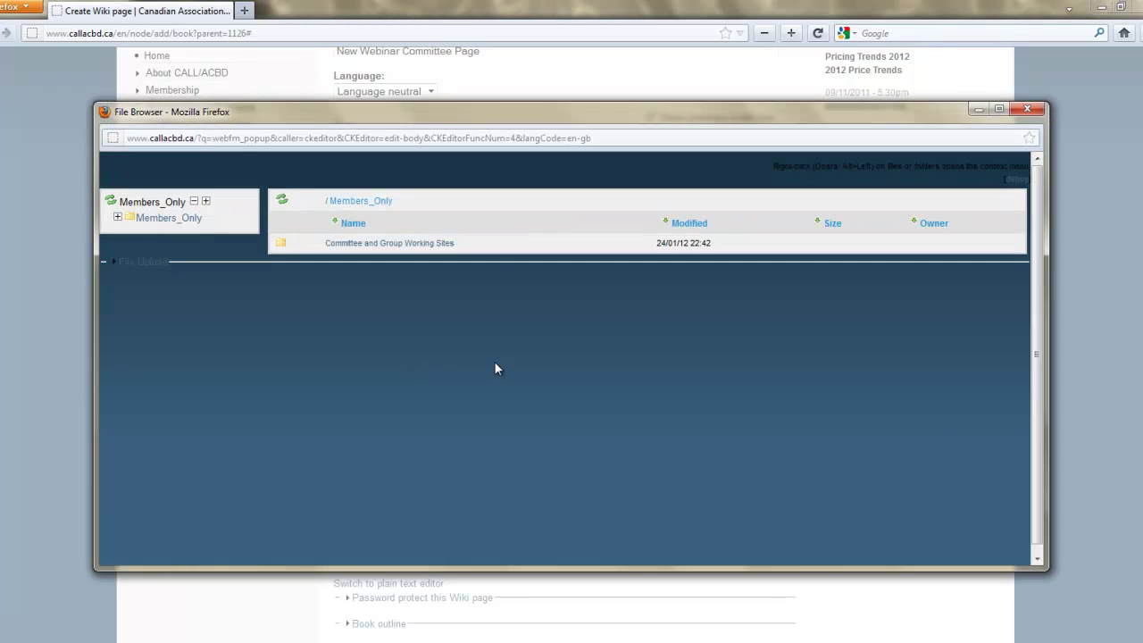
left_click(416, 246)
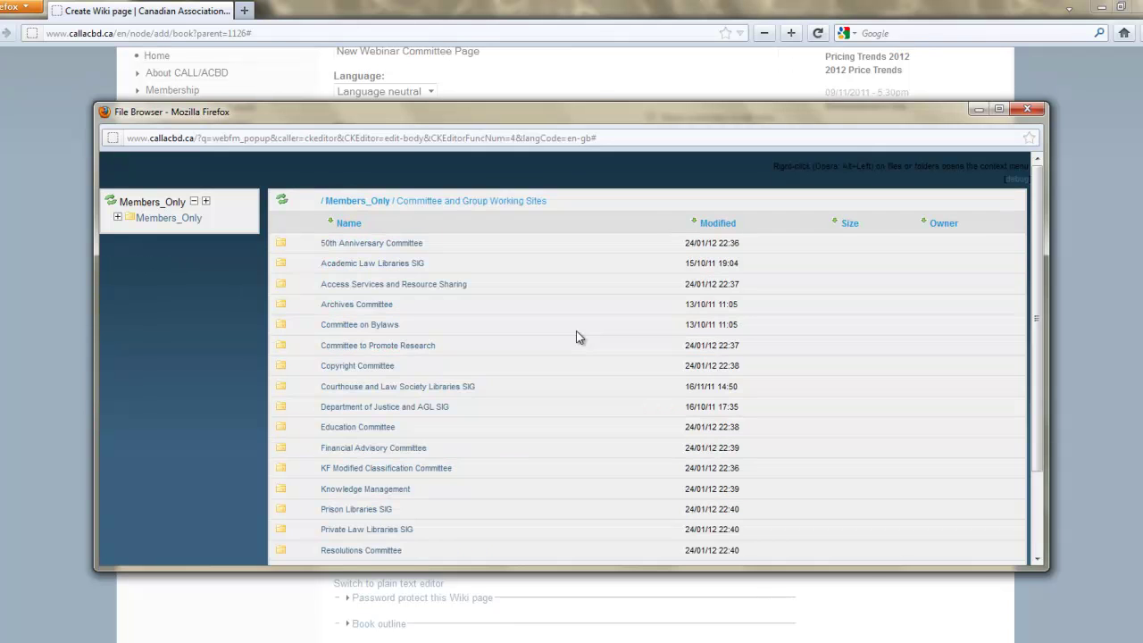
scroll(576, 330, "down", 3)
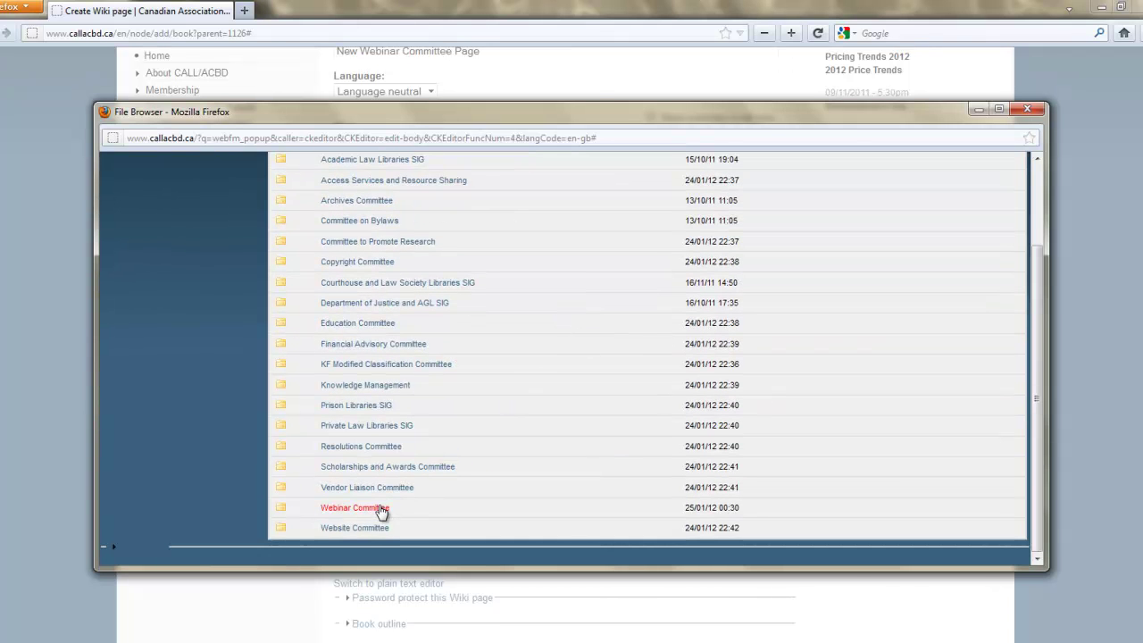
left_click(380, 507)
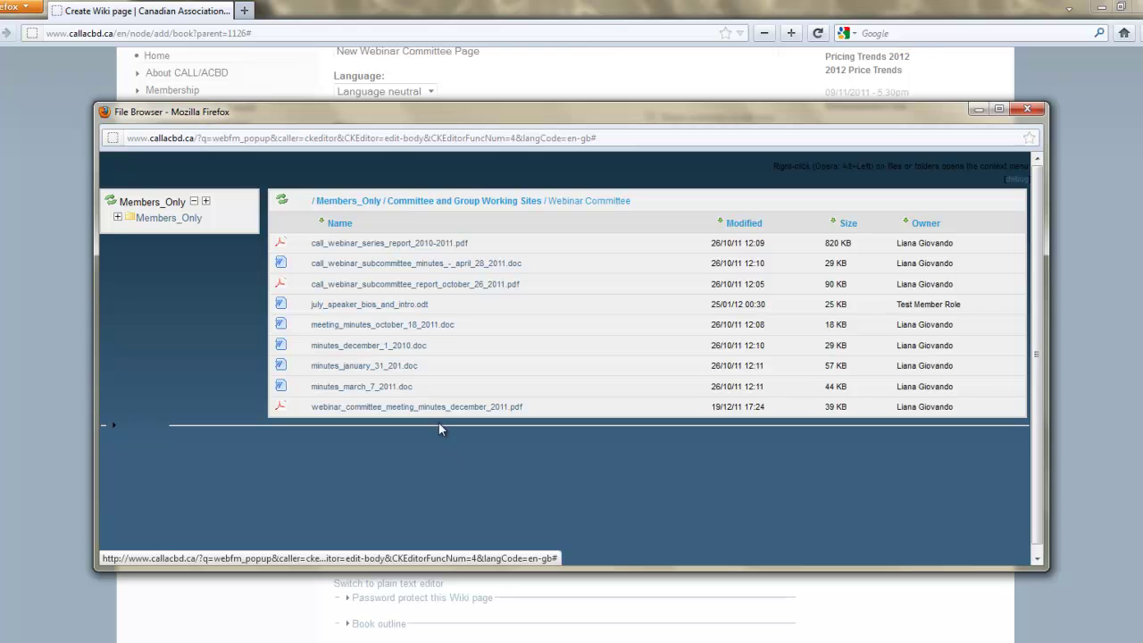
right_click(440, 414)
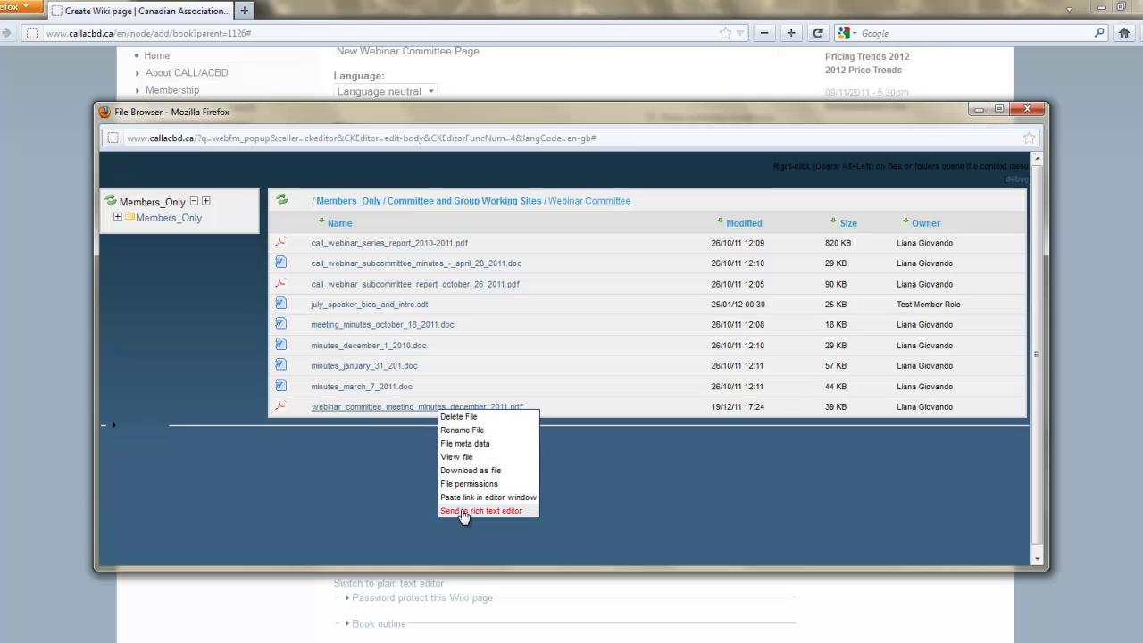
left_click(528, 513)
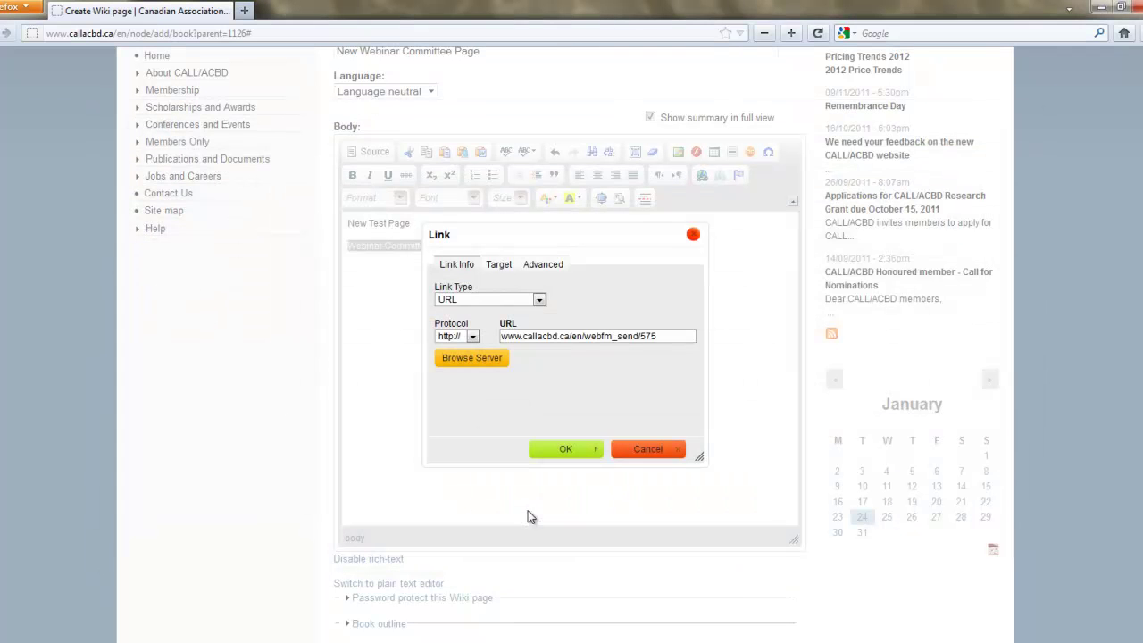
left_click(570, 455)
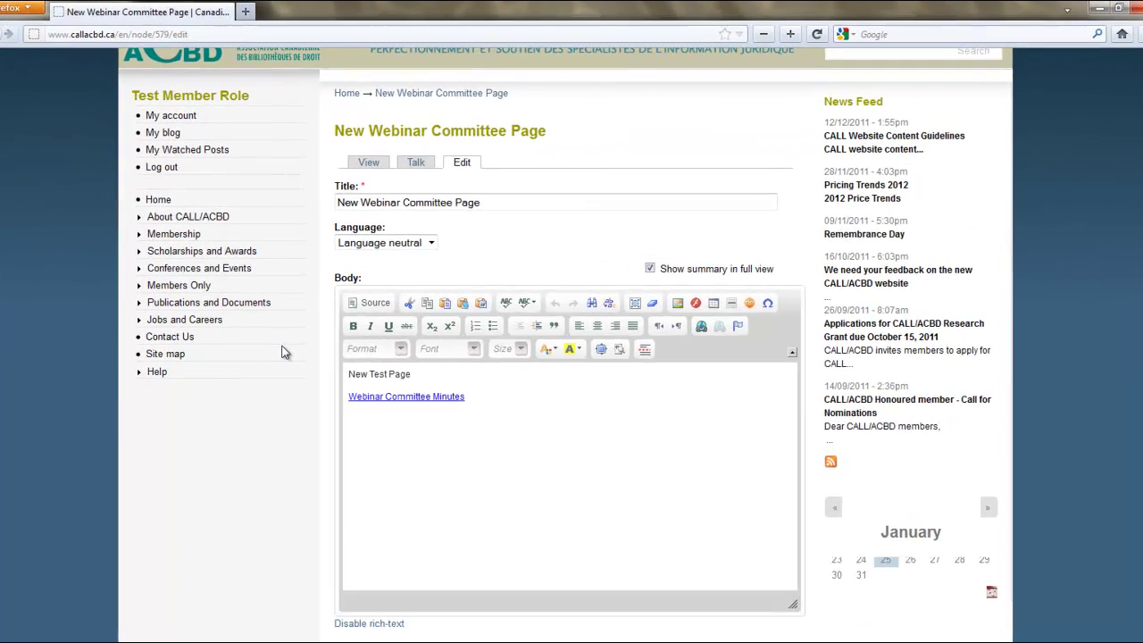
Collapse the revision information and save the new wiki page.
scroll(291, 348, "down", 5)
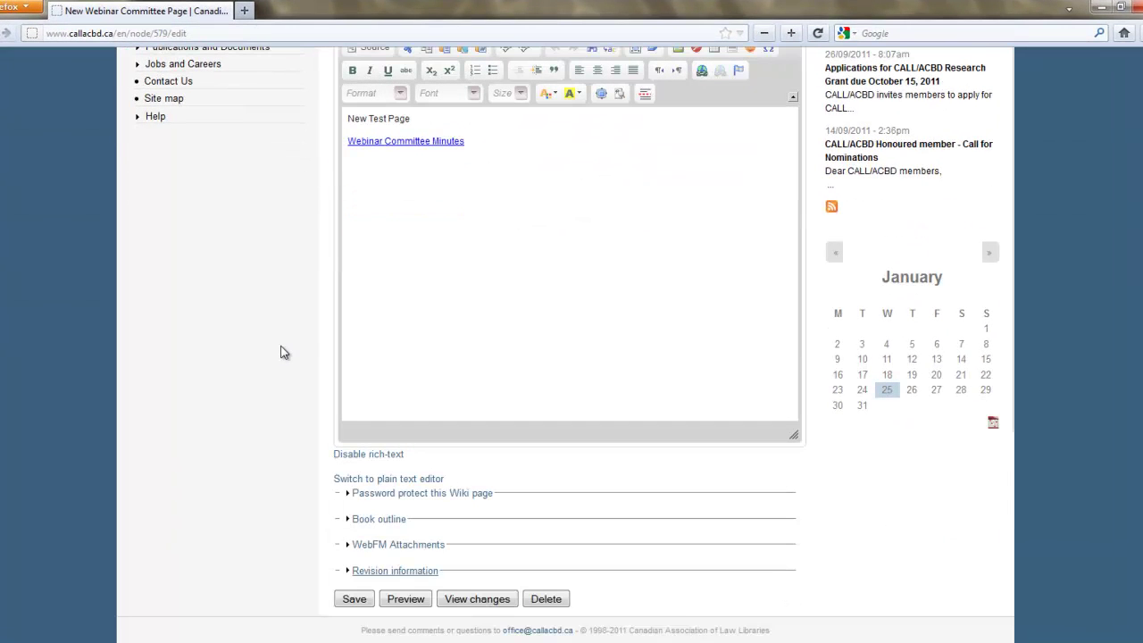
left_click(408, 486)
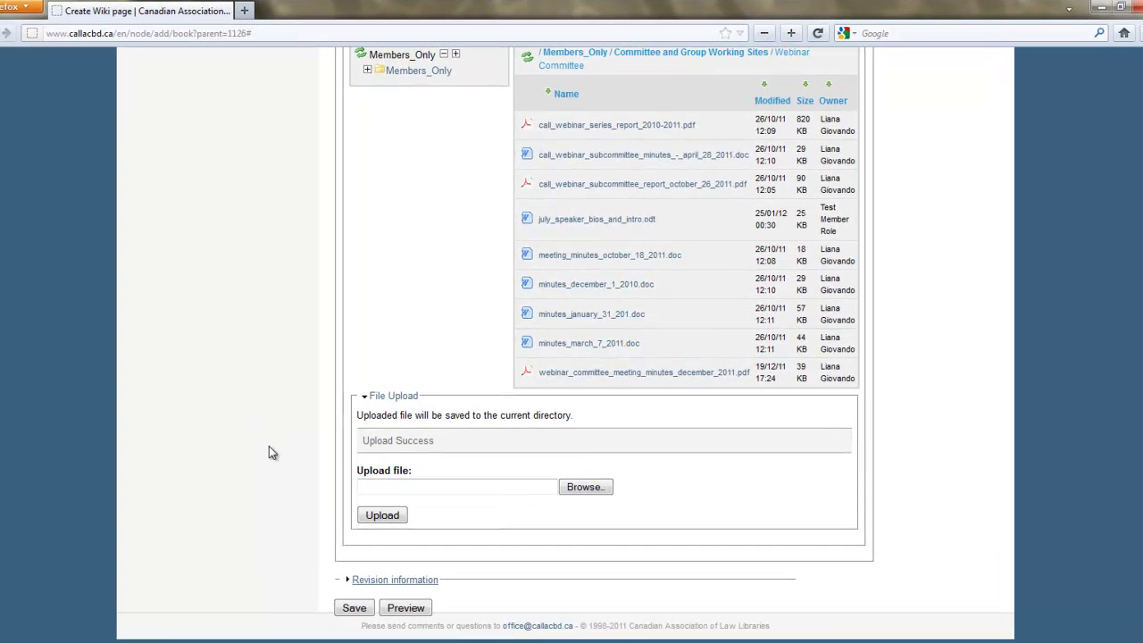
left_click(354, 608)
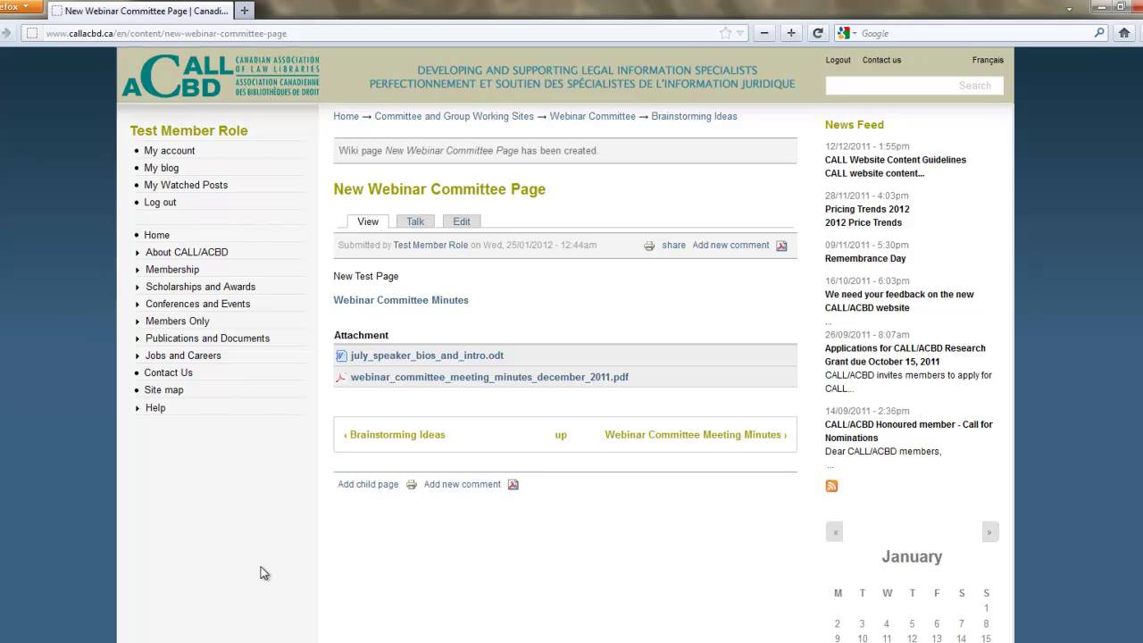
Go to the Committee and Group Working Sites page and look through its list of working sites and its introduction.
left_click(466, 119)
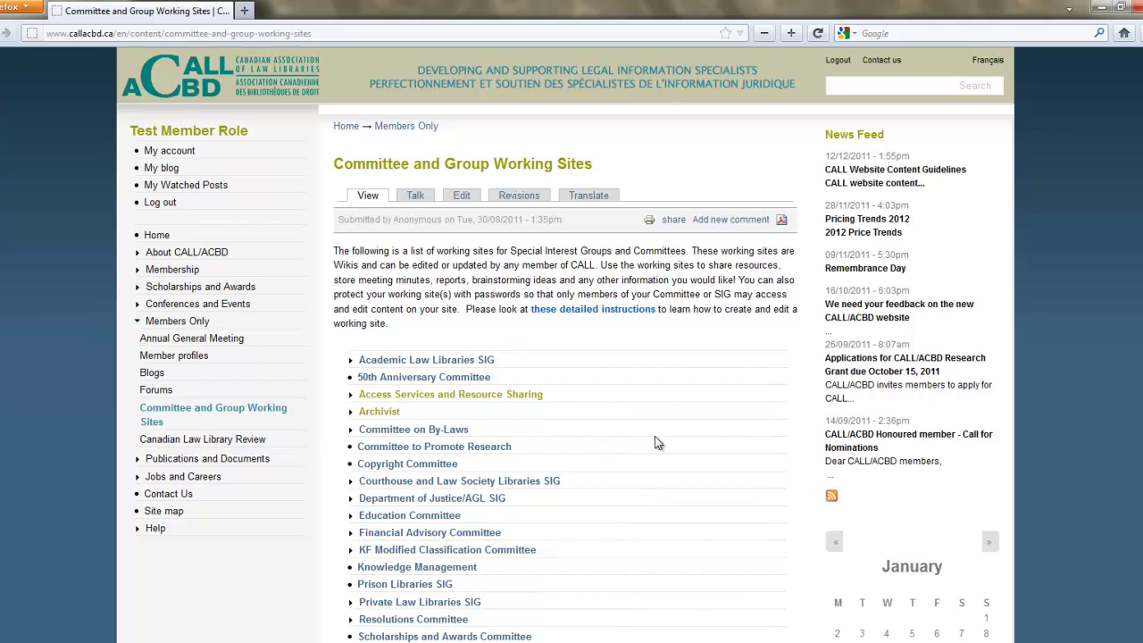
scroll(658, 443, "down", 4)
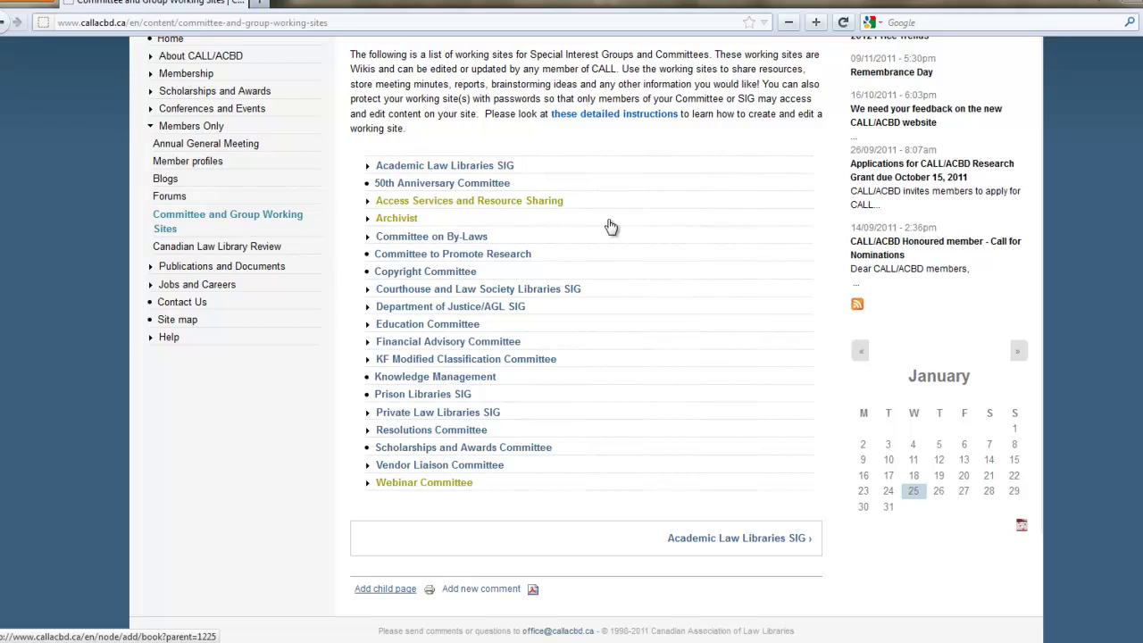
scroll(611, 227, "up", 2)
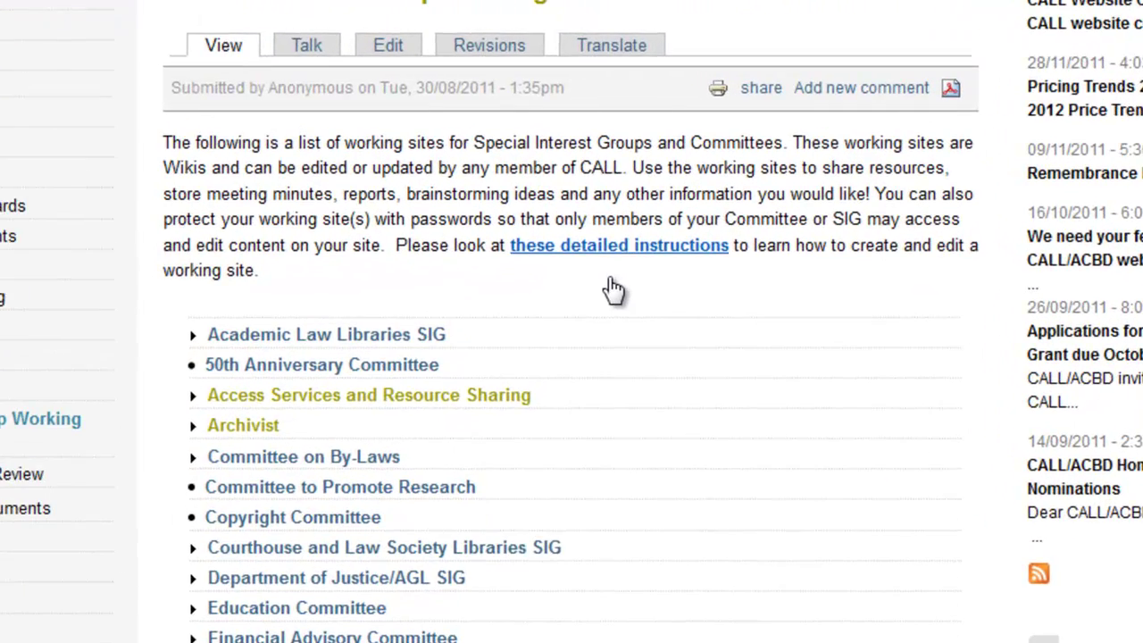